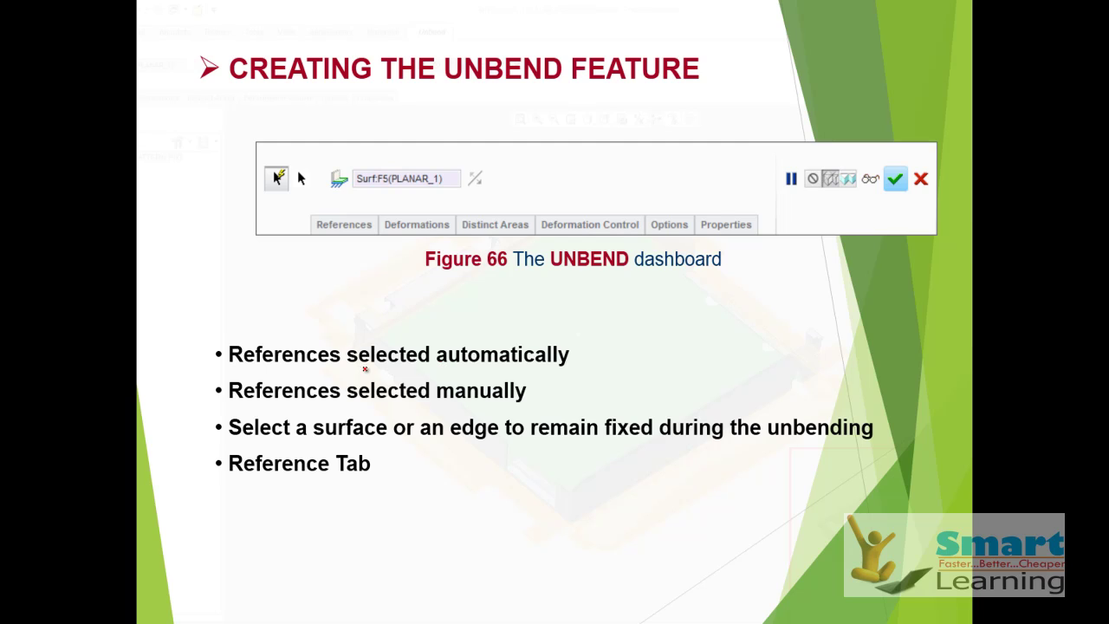
left_click_drag(373, 371, 538, 369)
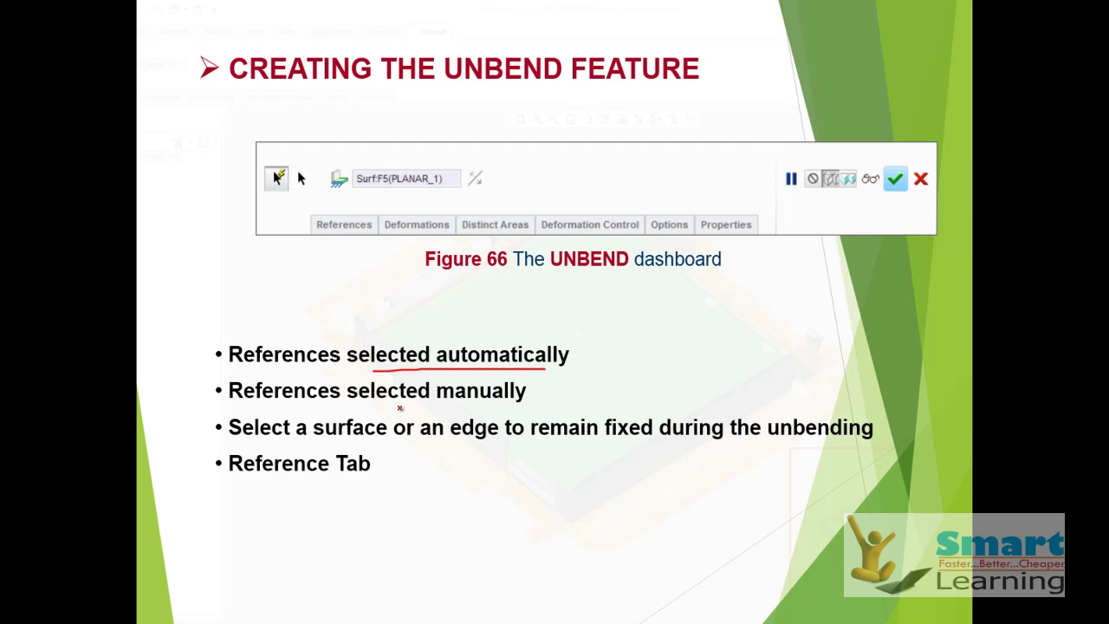
left_click_drag(350, 403, 524, 402)
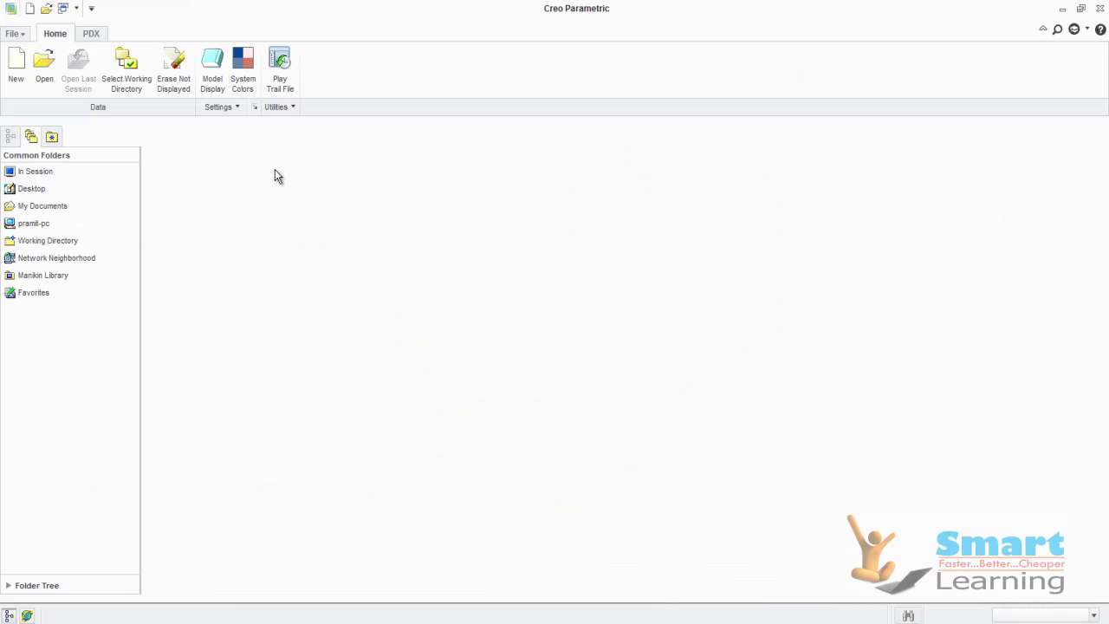
Step: Open the part figure1-67.prt from the creo_2.0_prt folder and show it in its default orientation
left_click(47, 76)
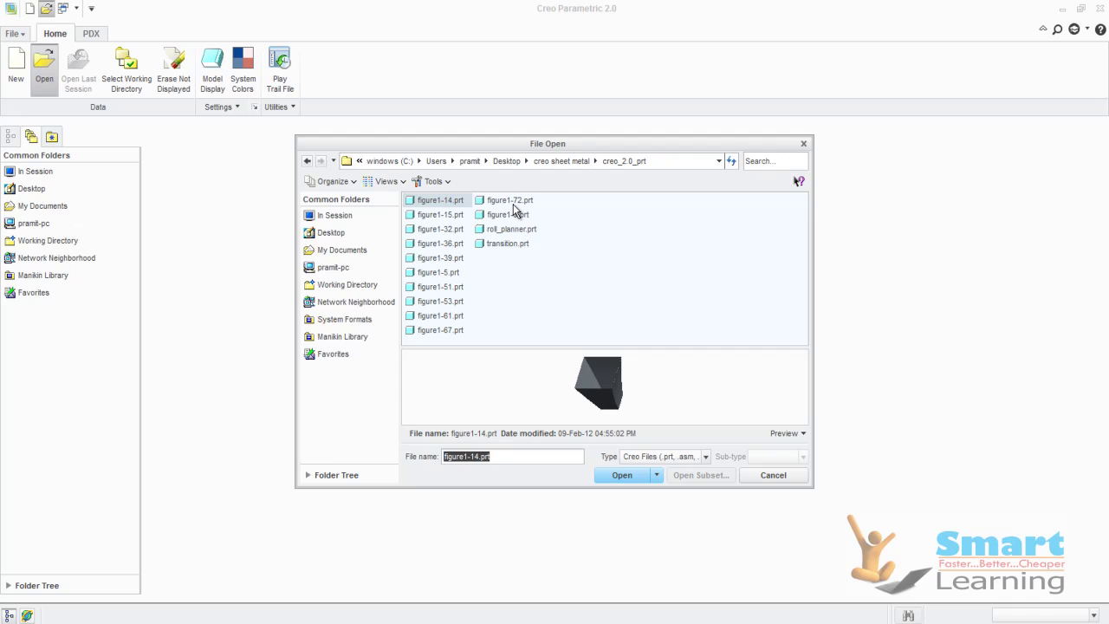
left_click(511, 203)
left_click(440, 331)
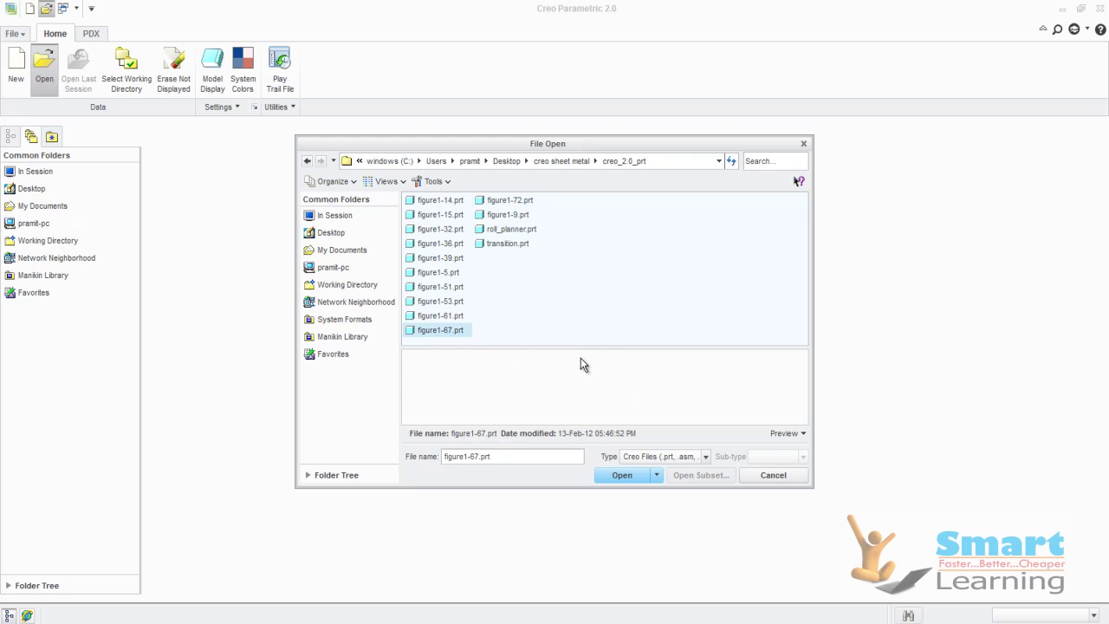
left_click(622, 475)
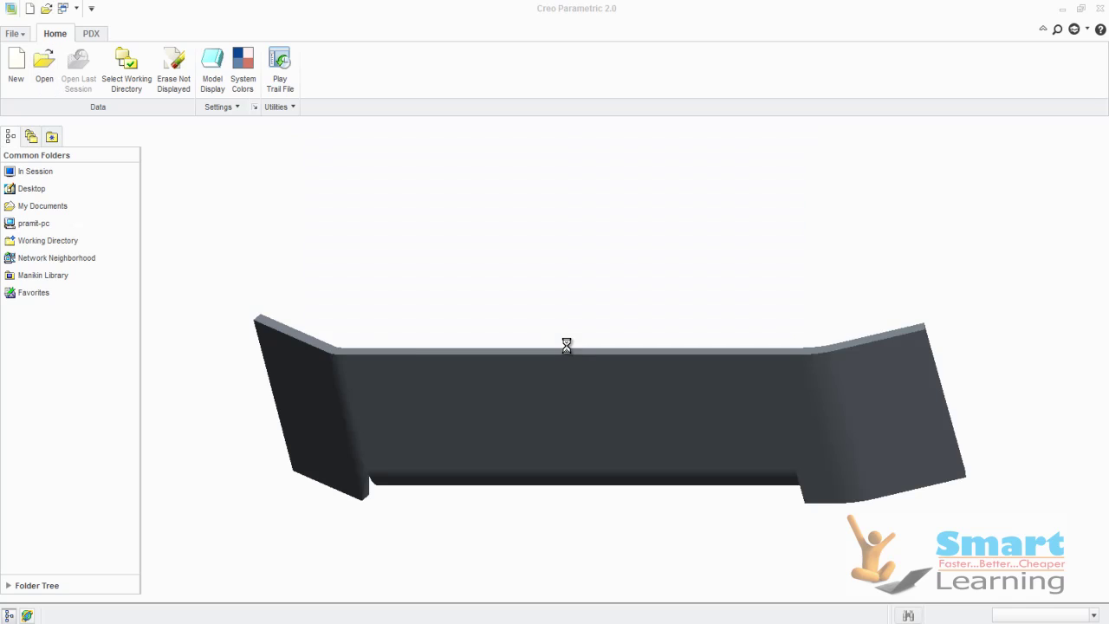
key("ctrl+d")
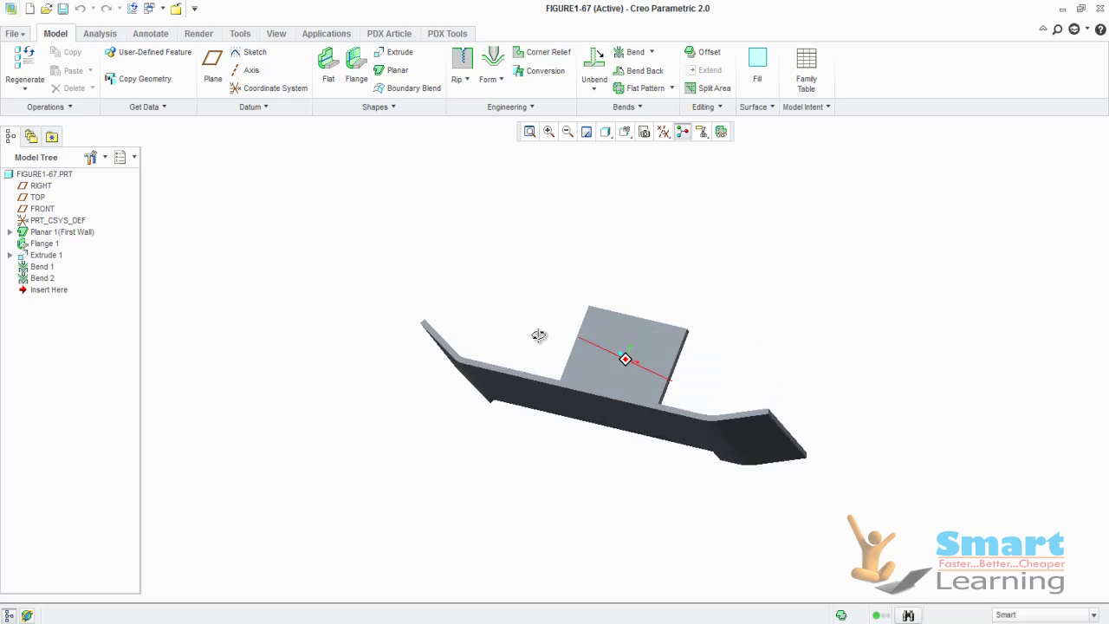
Step: Start an Unbend feature on all bent geometry, keeping the first planar wall's surface fixed
left_click(651, 76)
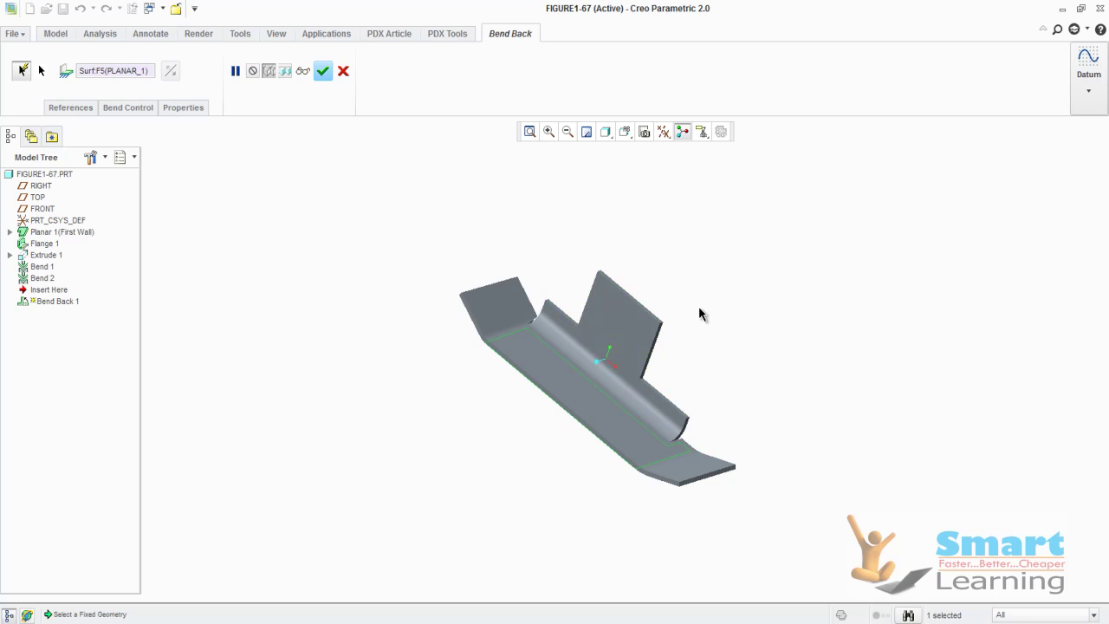
left_click(343, 71)
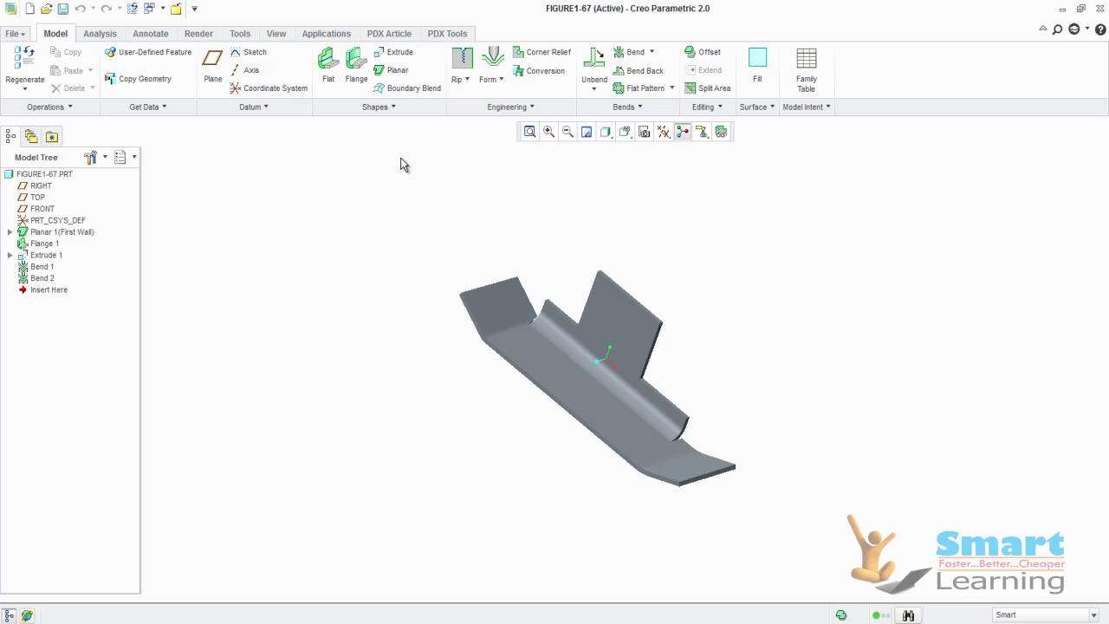
left_click(596, 87)
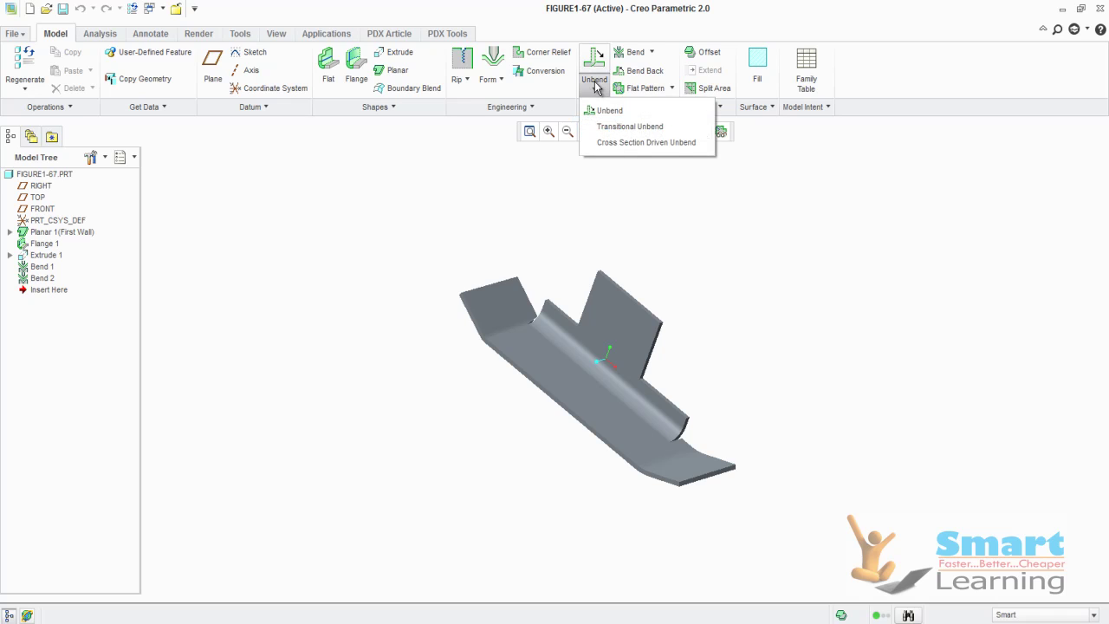
left_click(608, 114)
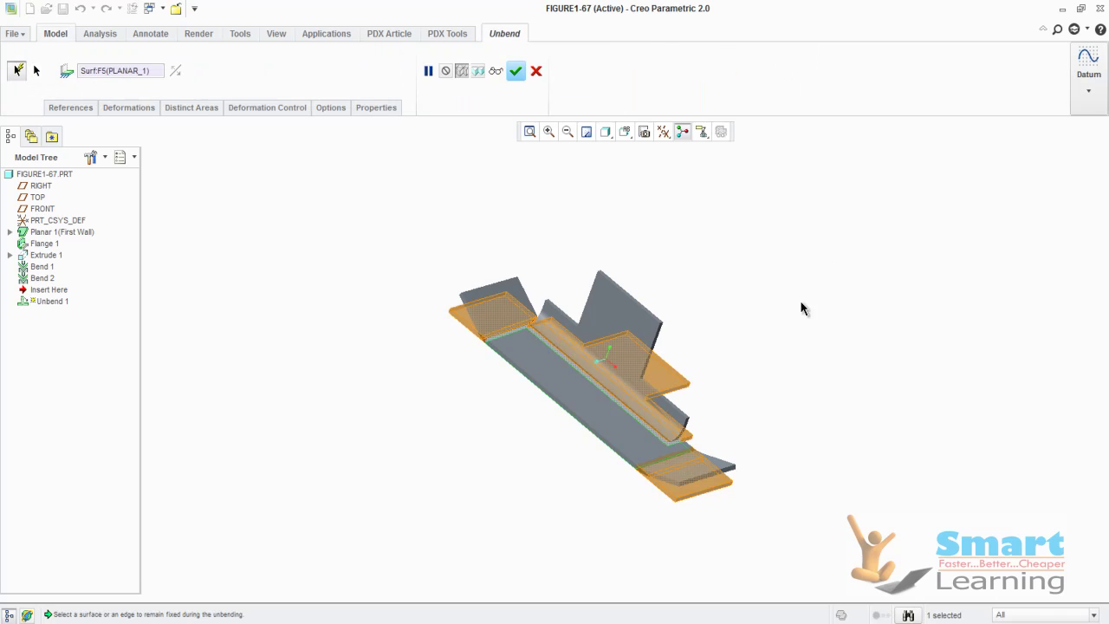
middle_click_drag(769, 322, 745, 329)
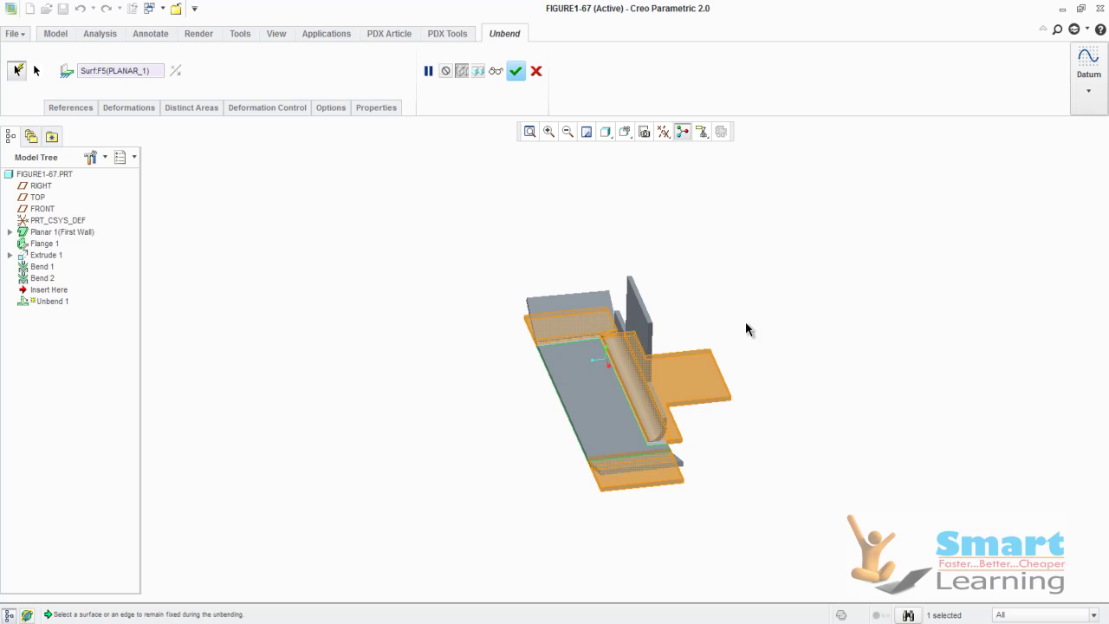
Step: Review the Unbend's references, deformations, distinct areas, deformation control and relief option, and accept the feature to flatten the part
left_click(78, 108)
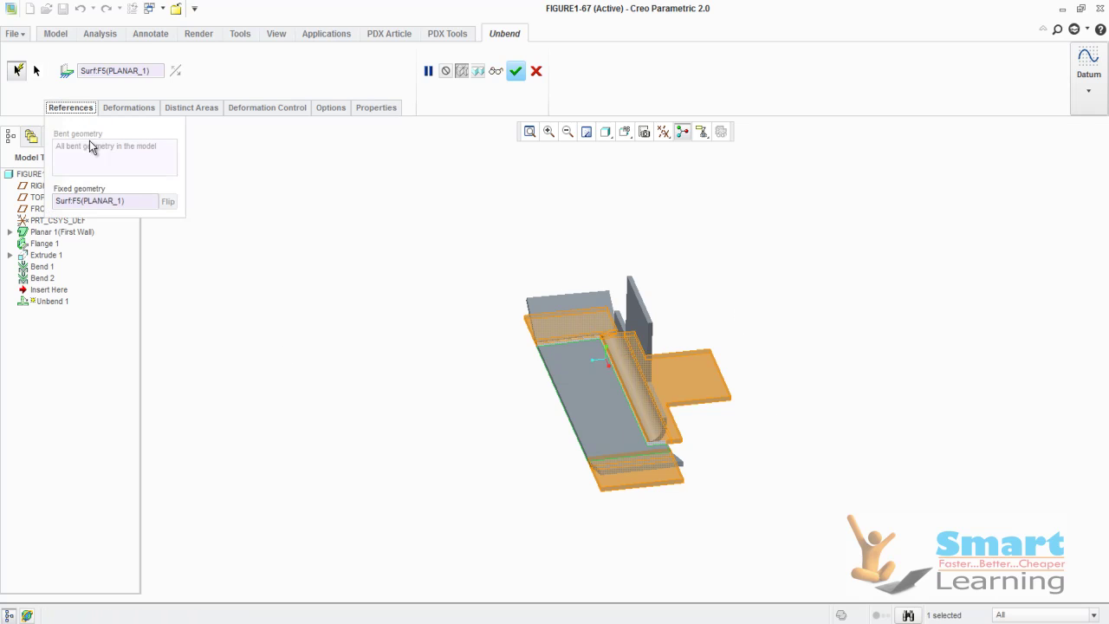
left_click(101, 202)
left_click(114, 111)
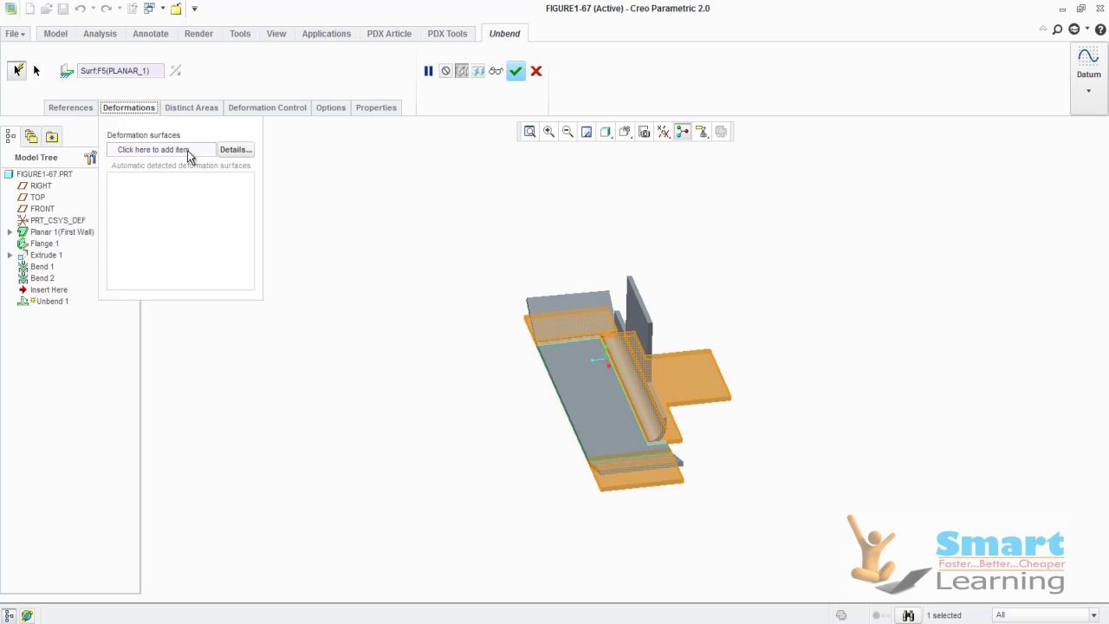
left_click(144, 109)
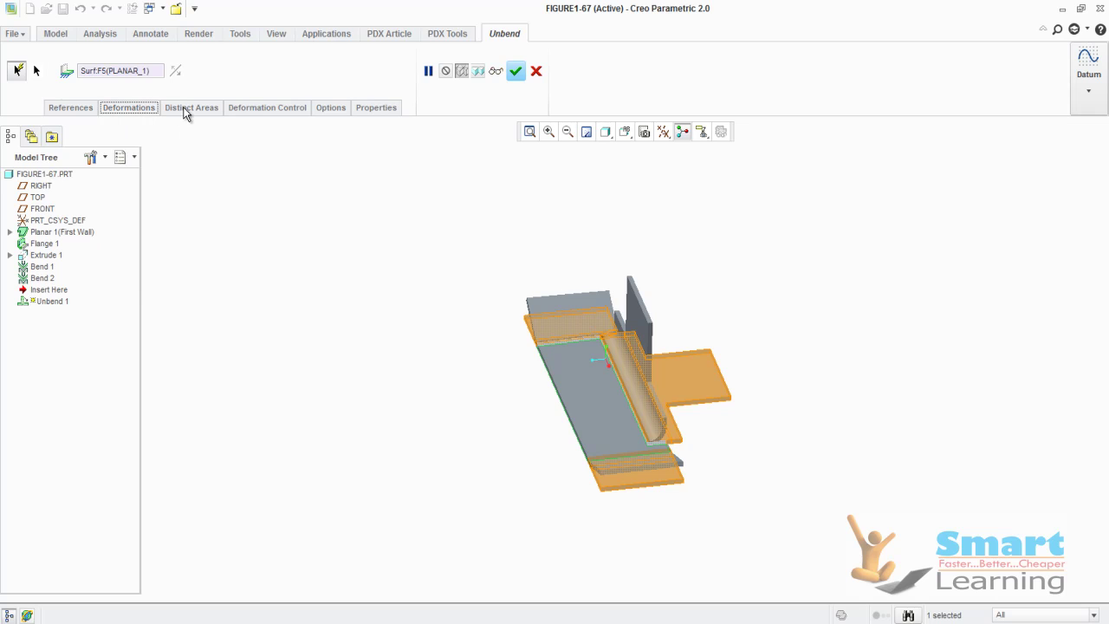
left_click(185, 111)
left_click(184, 110)
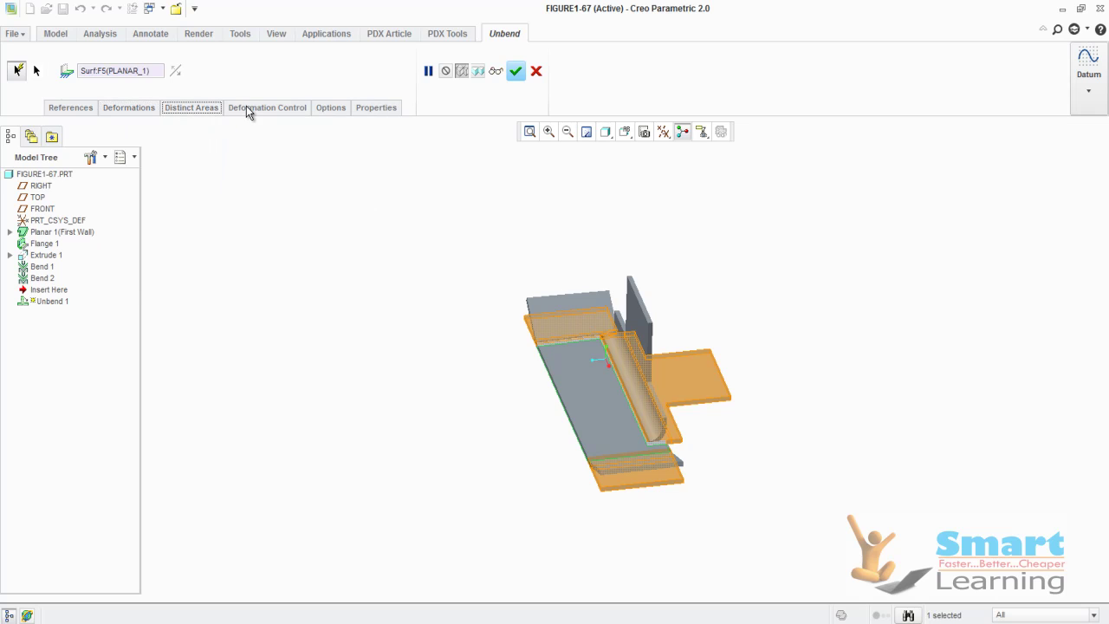
left_click(247, 111)
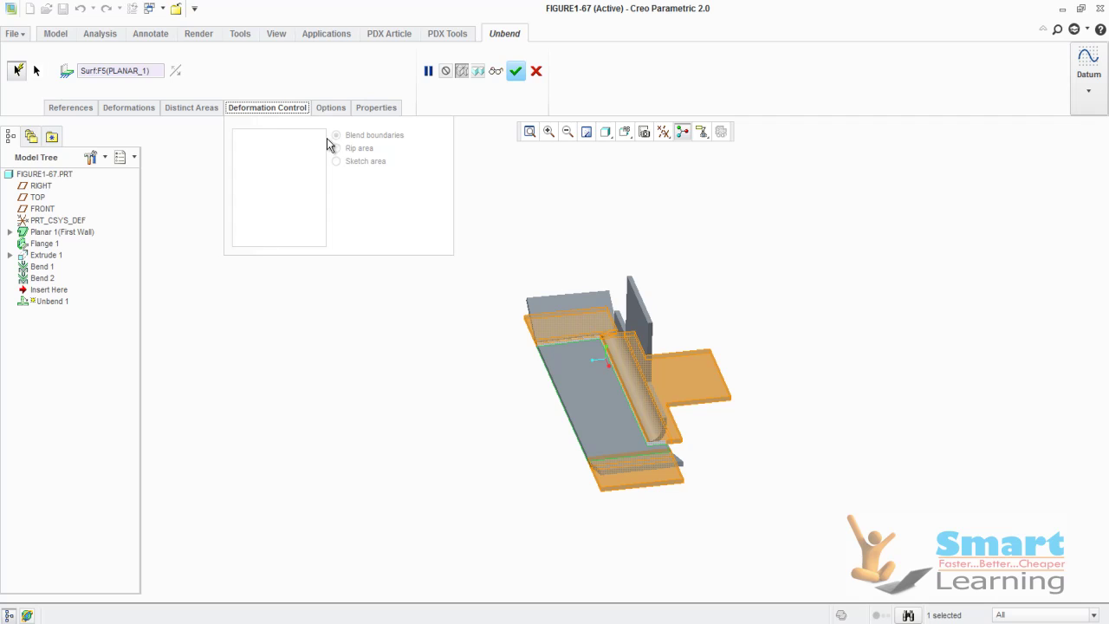
left_click(328, 111)
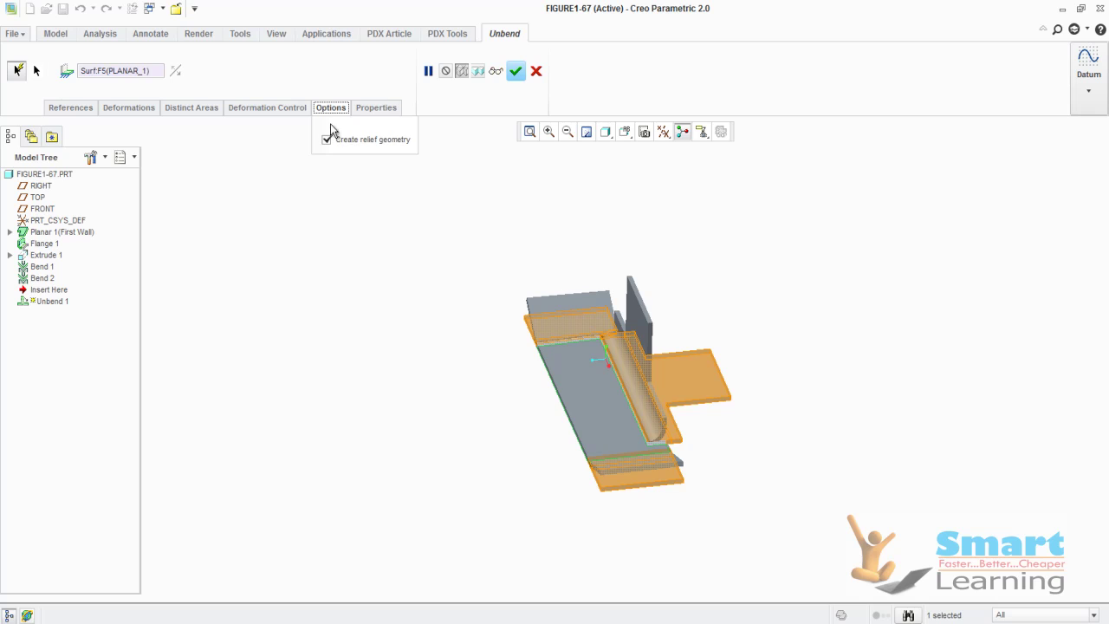
left_click(322, 109)
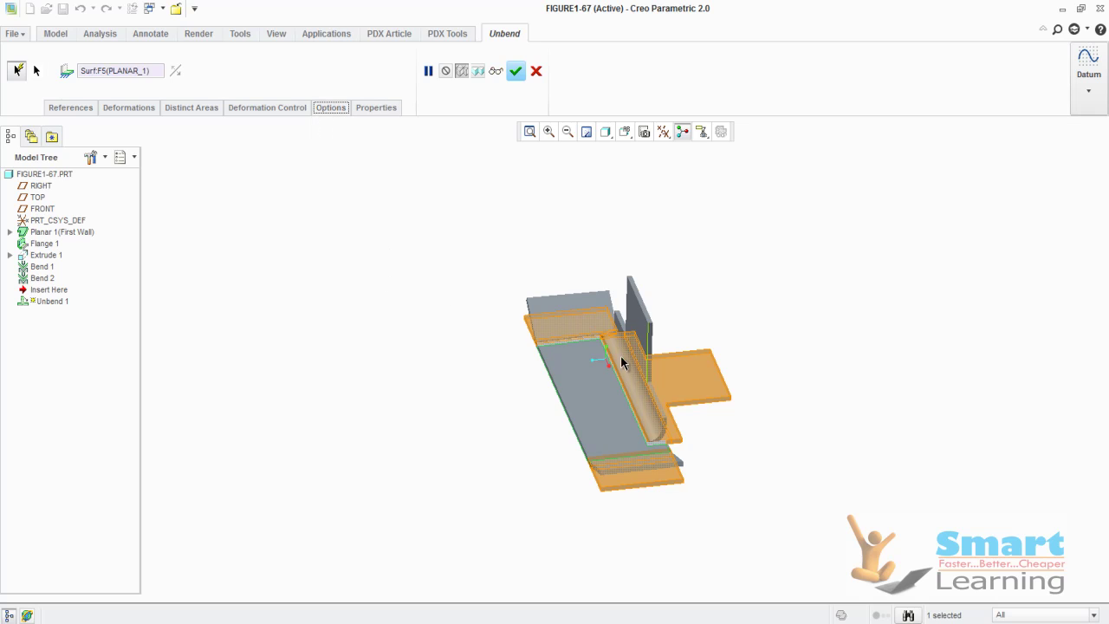
left_click(515, 71)
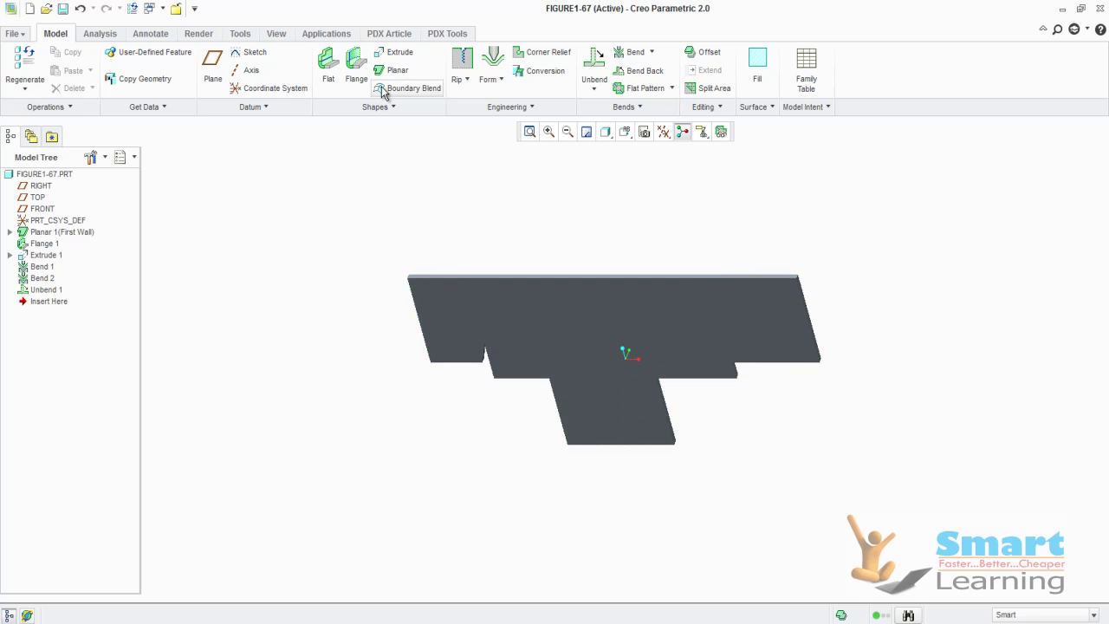
Step: Start an extruded cut with an internal sketch on the flattened part's face and orient the sketch plane parallel to the screen
left_click(398, 52)
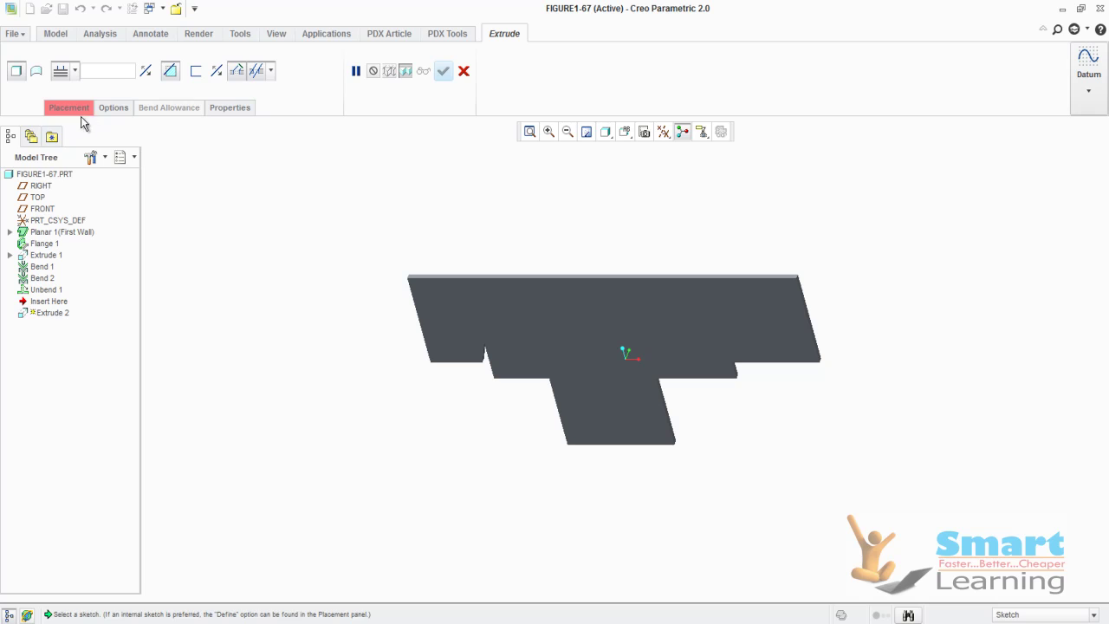
left_click(70, 108)
left_click(176, 153)
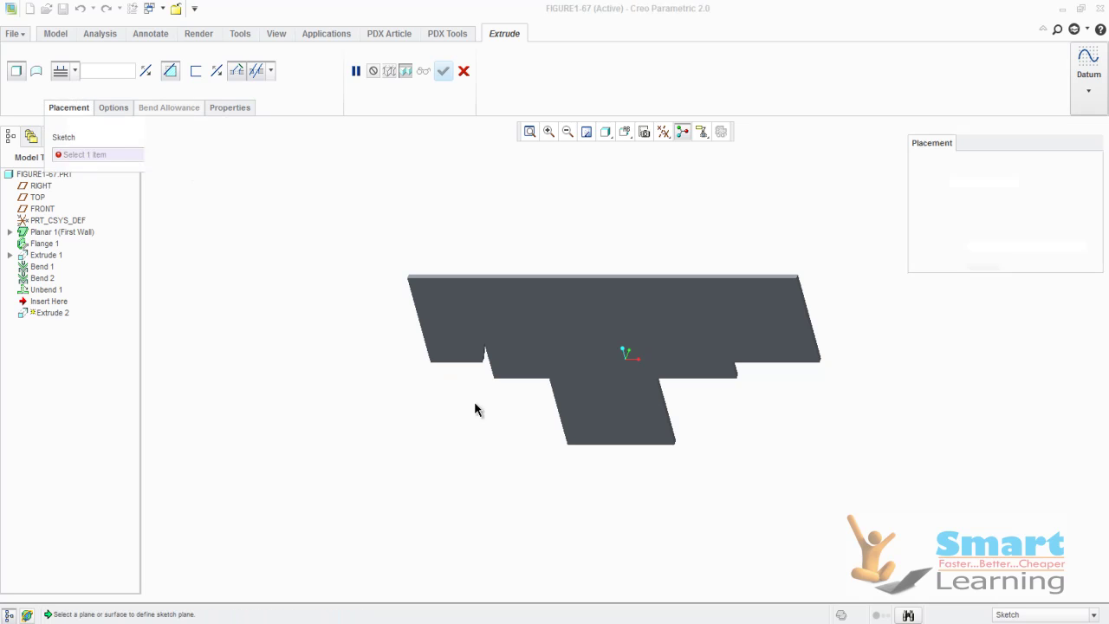
left_click(610, 390)
left_click(1039, 287)
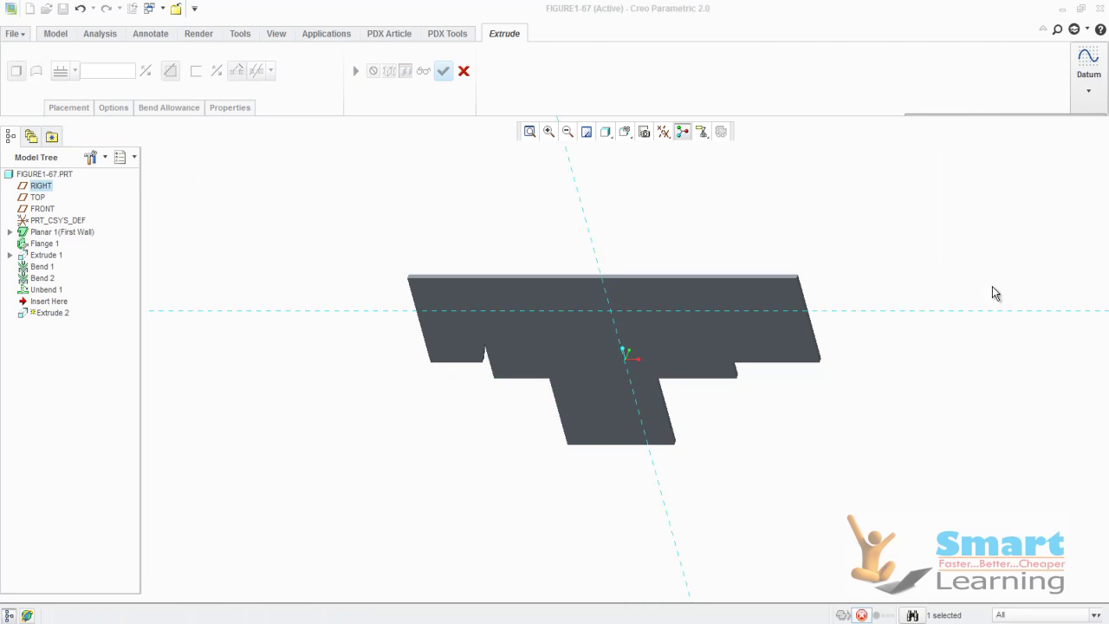
left_click(672, 132)
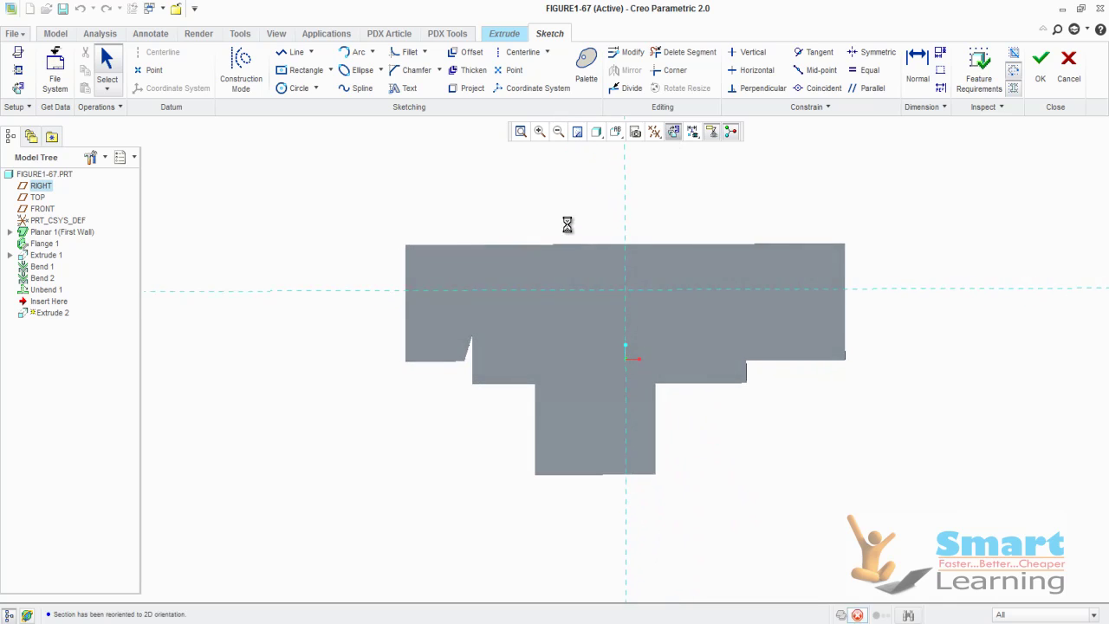
Step: Sketch a corner rectangle about 2.4 wide and 8.8 high that runs from the bend area past the narrow tab's free end
left_click(328, 73)
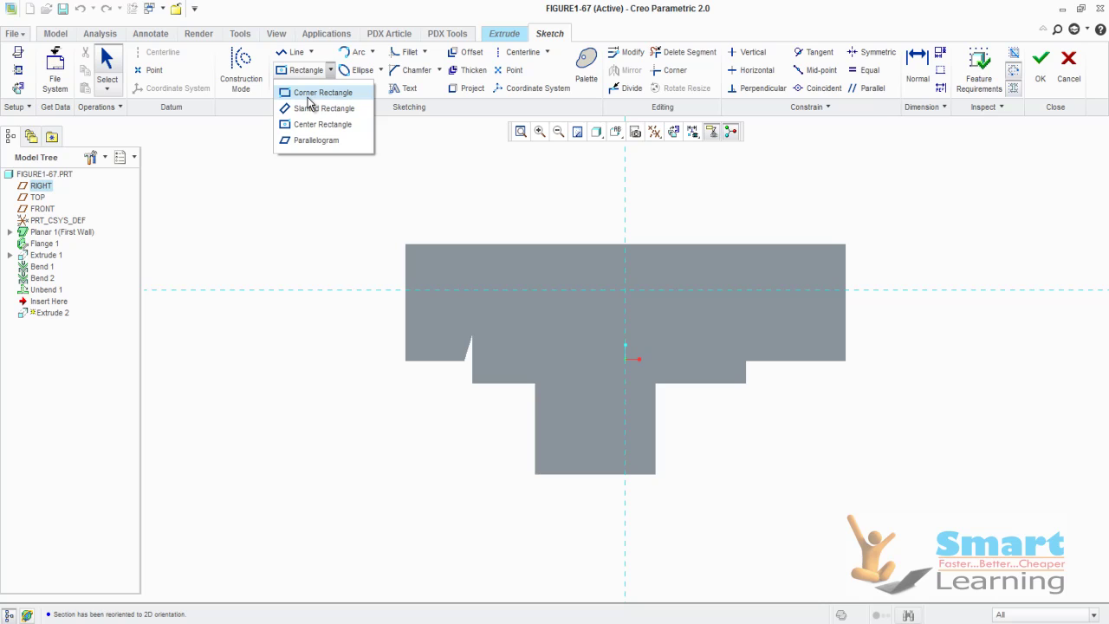
left_click(320, 92)
left_click(581, 368)
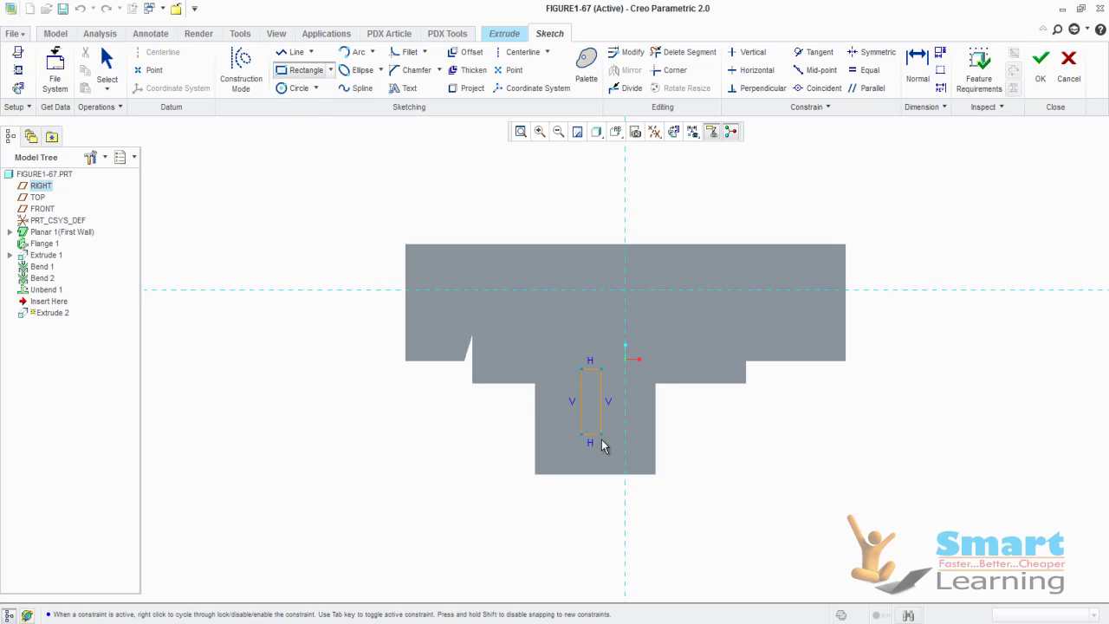
left_click(610, 482)
left_click(104, 59)
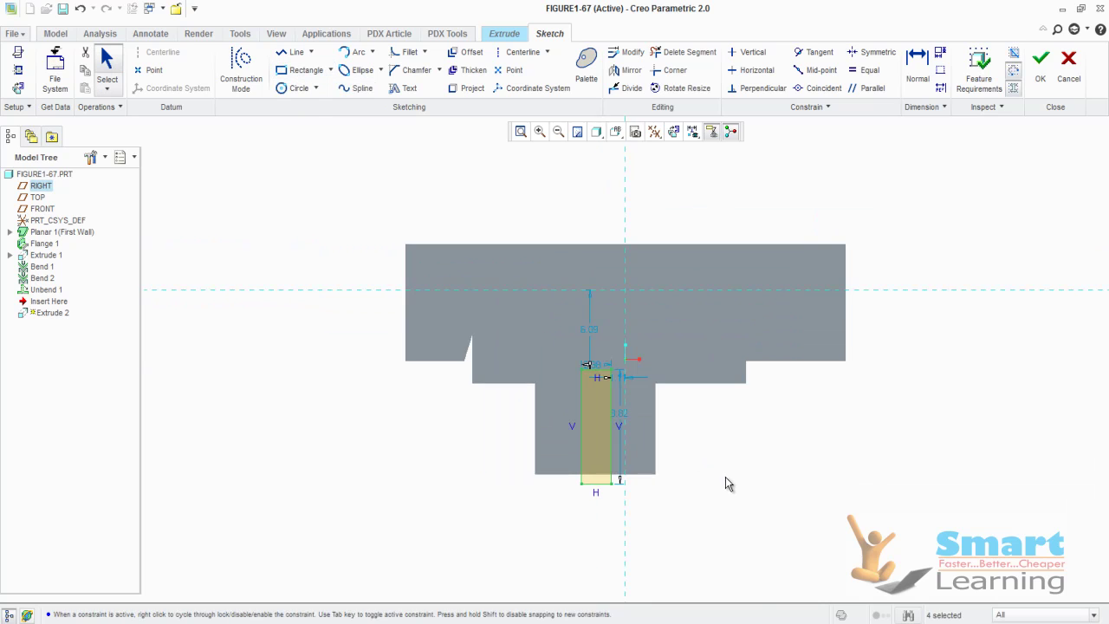
Step: Sketch a circle of about 1.19 radius centred on the midpoint of the rectangle's upper edge and passing through its corner
scroll(610, 375, "down", 5)
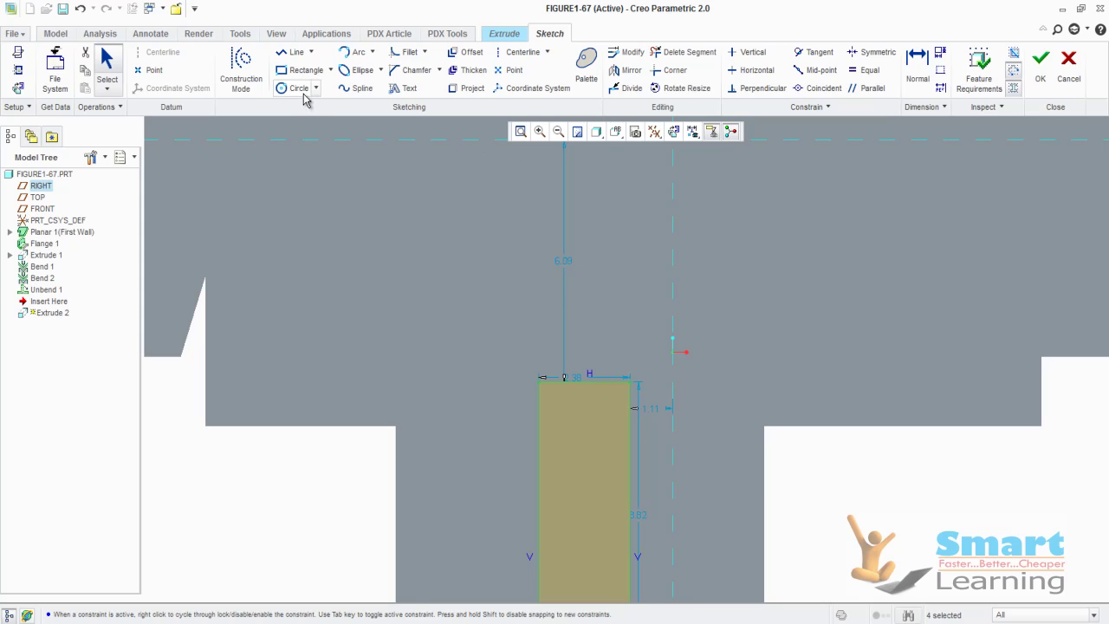
left_click(286, 88)
left_click(582, 381)
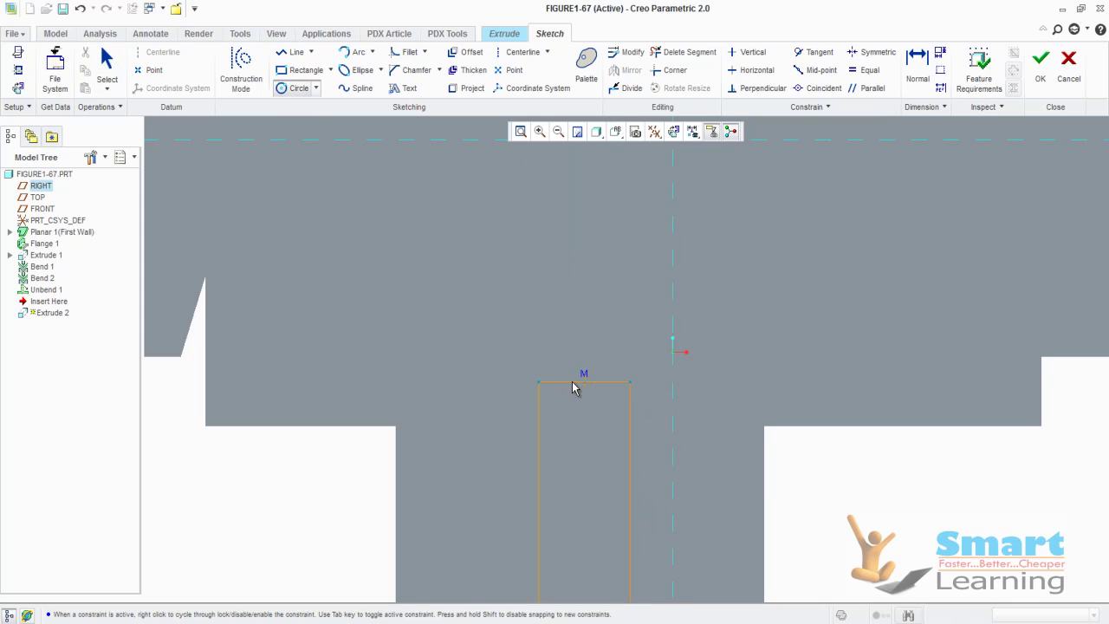
left_click(542, 389)
middle_click(556, 304)
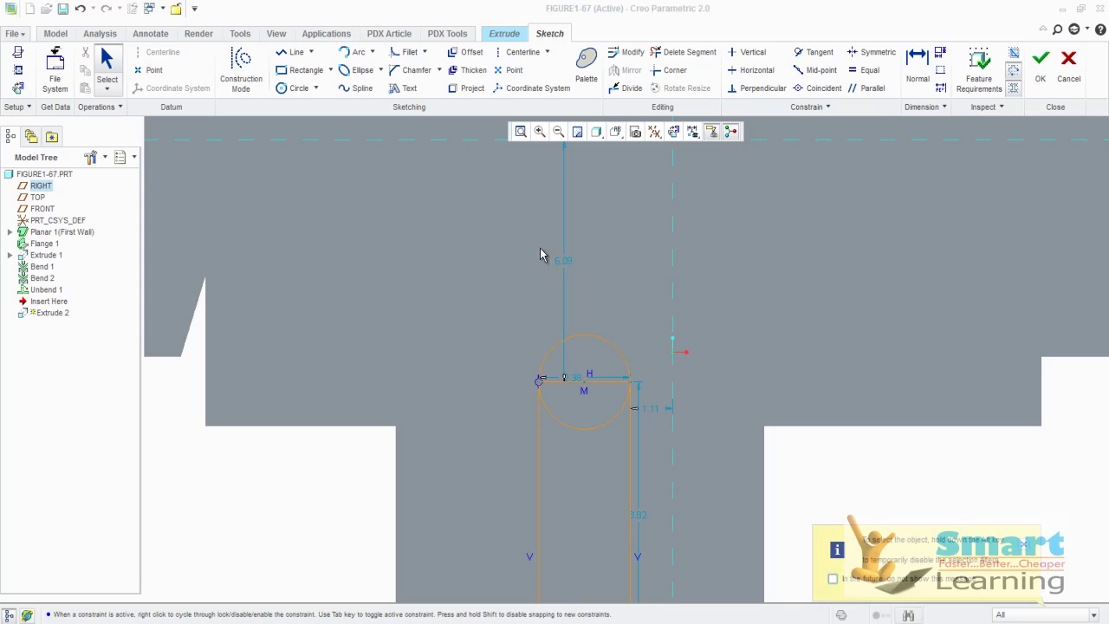
Step: Delete the circle's lower half and the rectangle's upper edge to form a round-ended slot, and complete the extruded cut
left_click(677, 53)
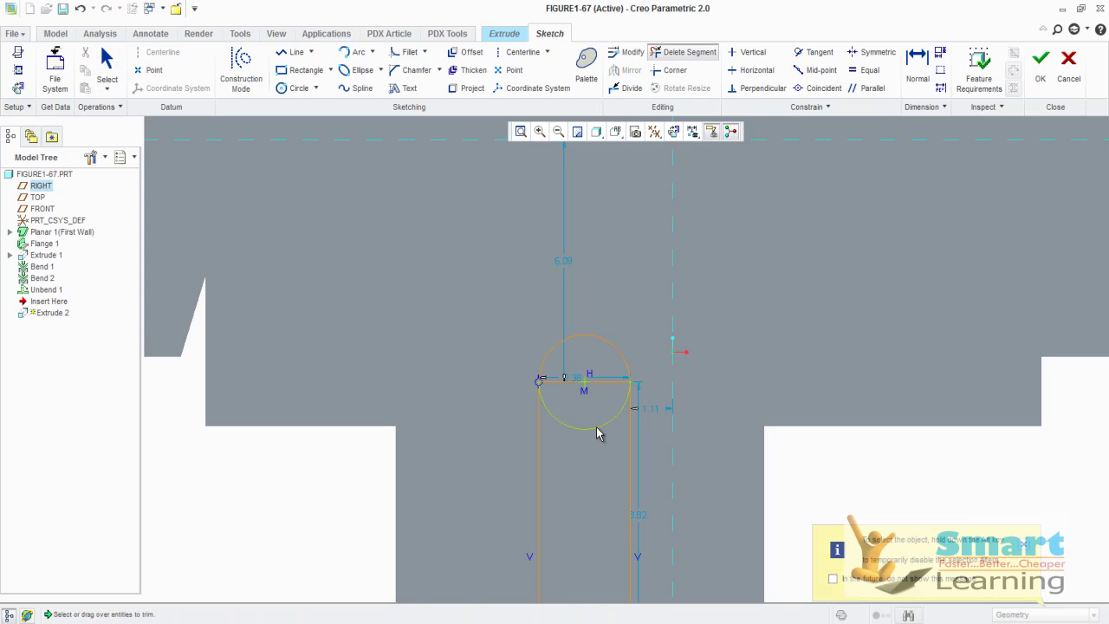
left_click(601, 426)
left_click(606, 380)
left_click(563, 378)
scroll(547, 252, "up", 3)
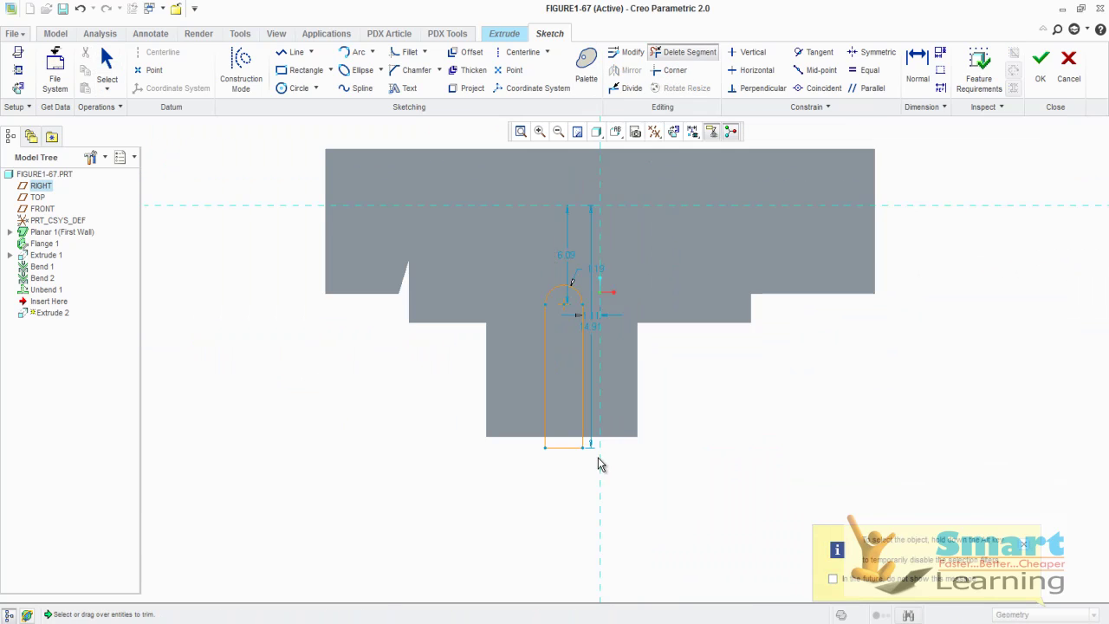
scroll(602, 463, "down", 2)
middle_click(663, 441)
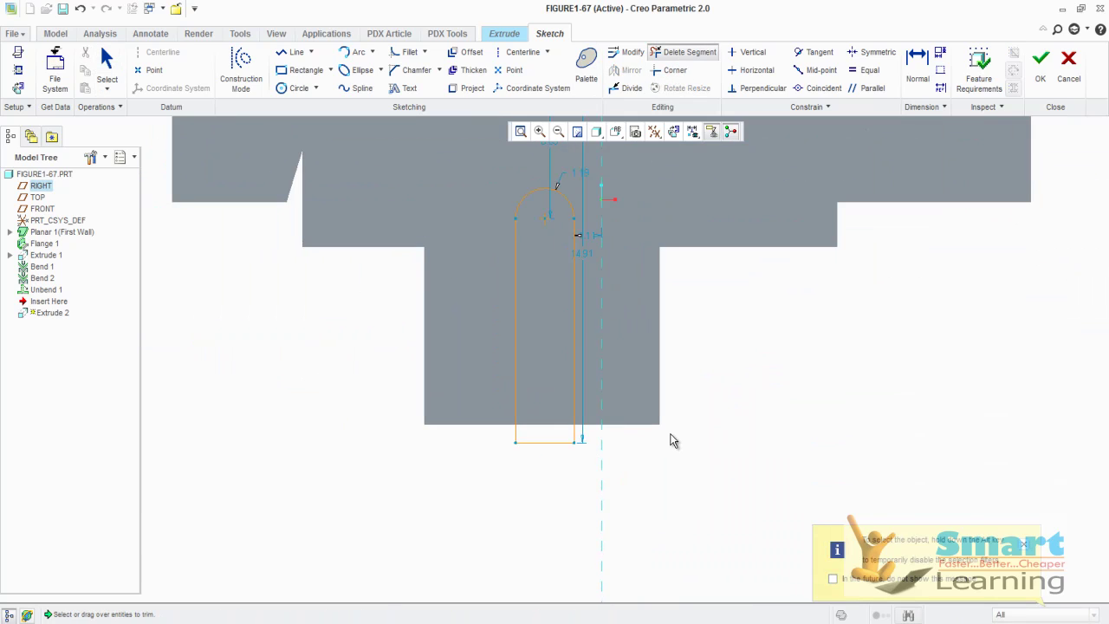
left_click(1039, 59)
middle_click(776, 375)
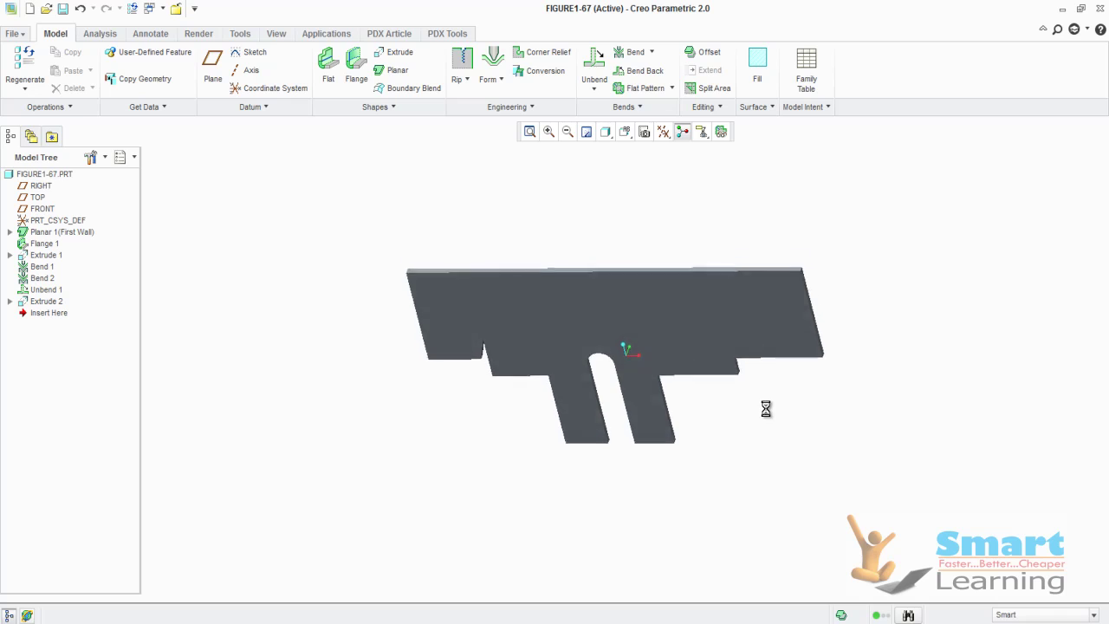
Step: Bend back all the flattened bends automatically, keeping the first wall's planar surface fixed
left_click(637, 73)
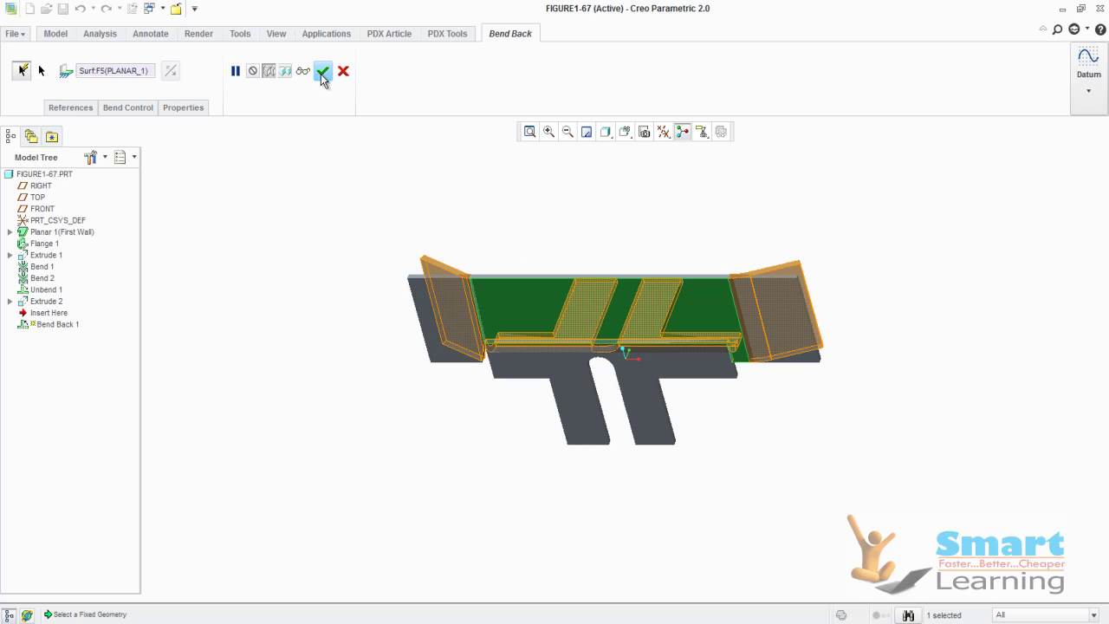
left_click(130, 107)
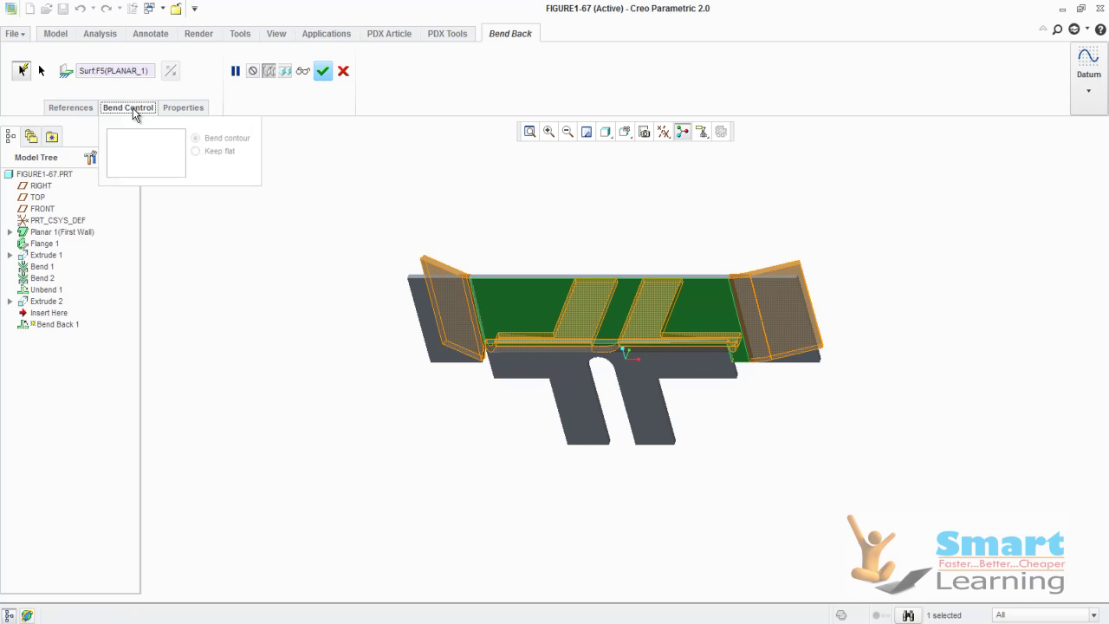
left_click(133, 108)
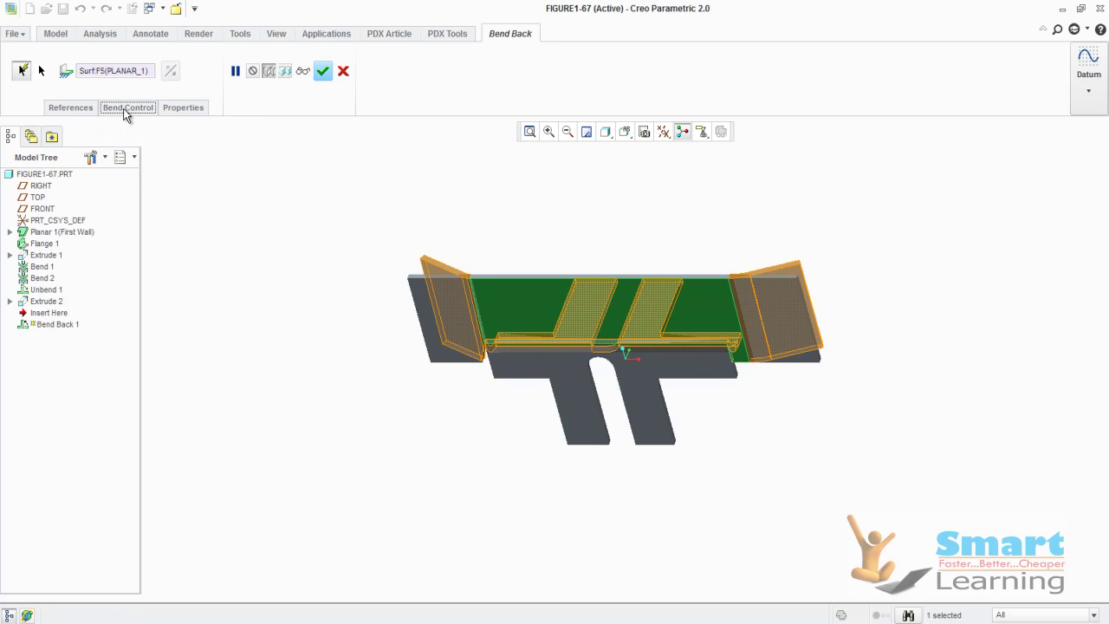
left_click(323, 71)
left_click(314, 289)
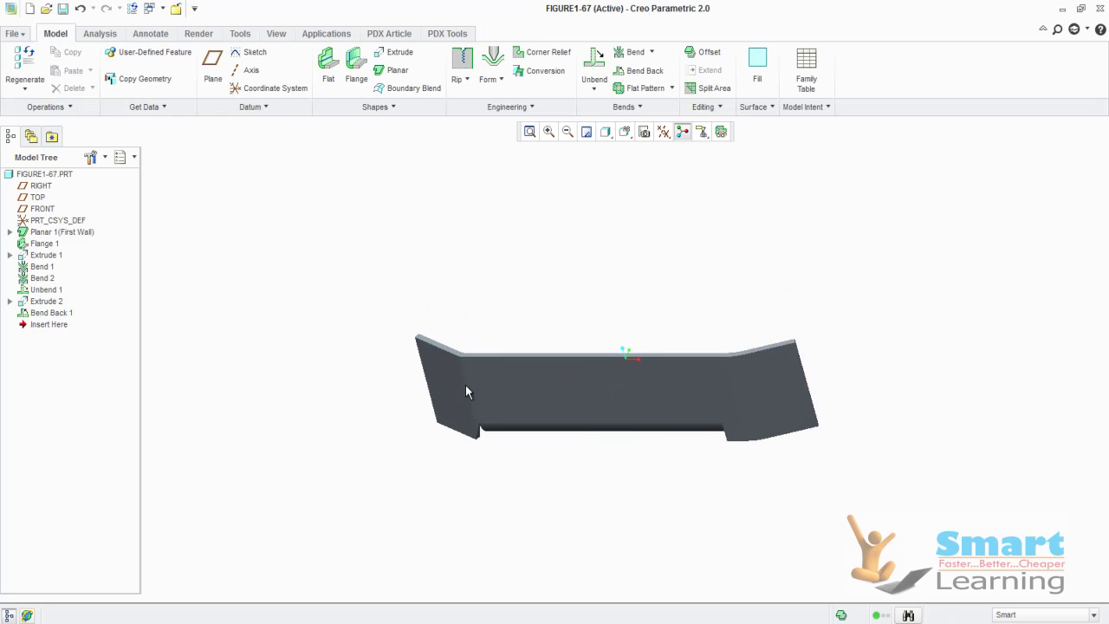
Step: Unbend only the right end bend with manually selected references, excluding the long flange bend and the left end bend
middle_click_drag(465, 384, 690, 489)
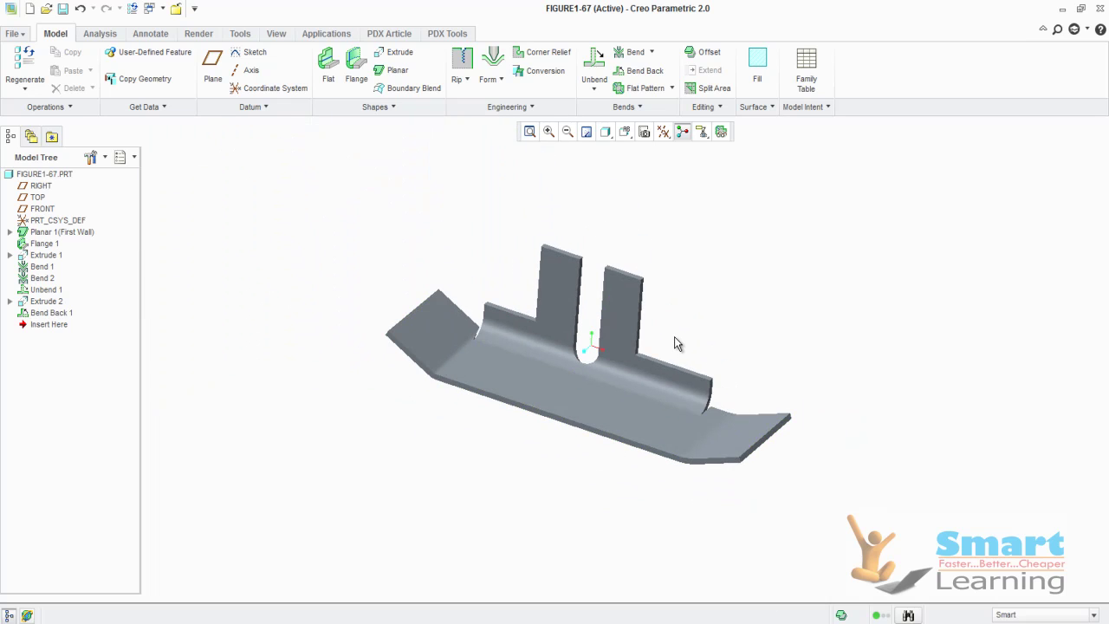
left_click(594, 89)
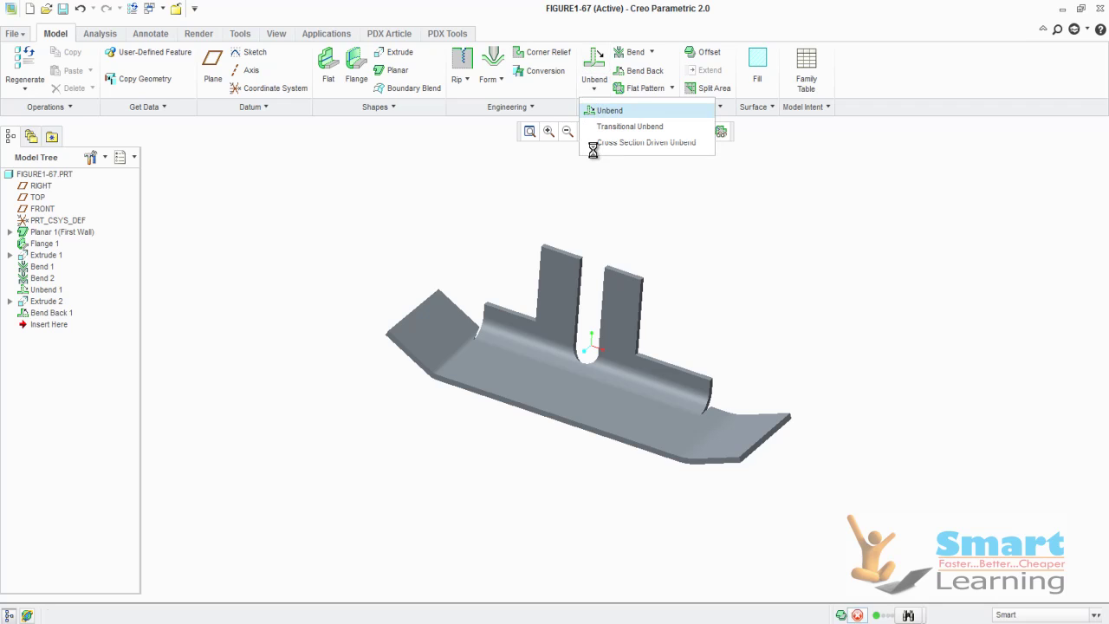
left_click(609, 110)
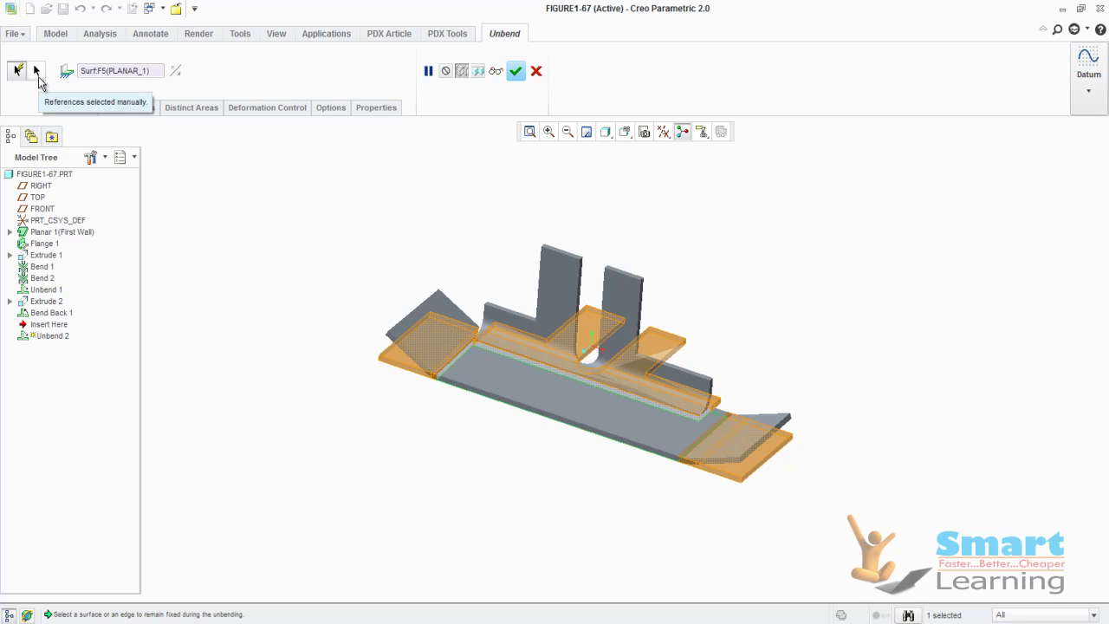
left_click(38, 78)
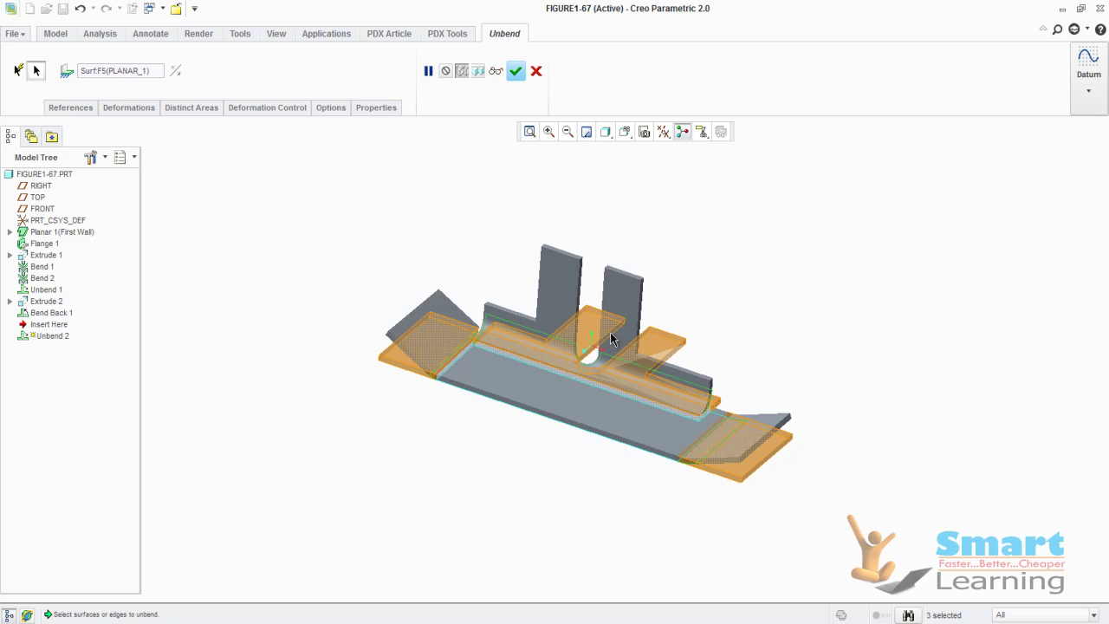
left_click(647, 382, "ctrl")
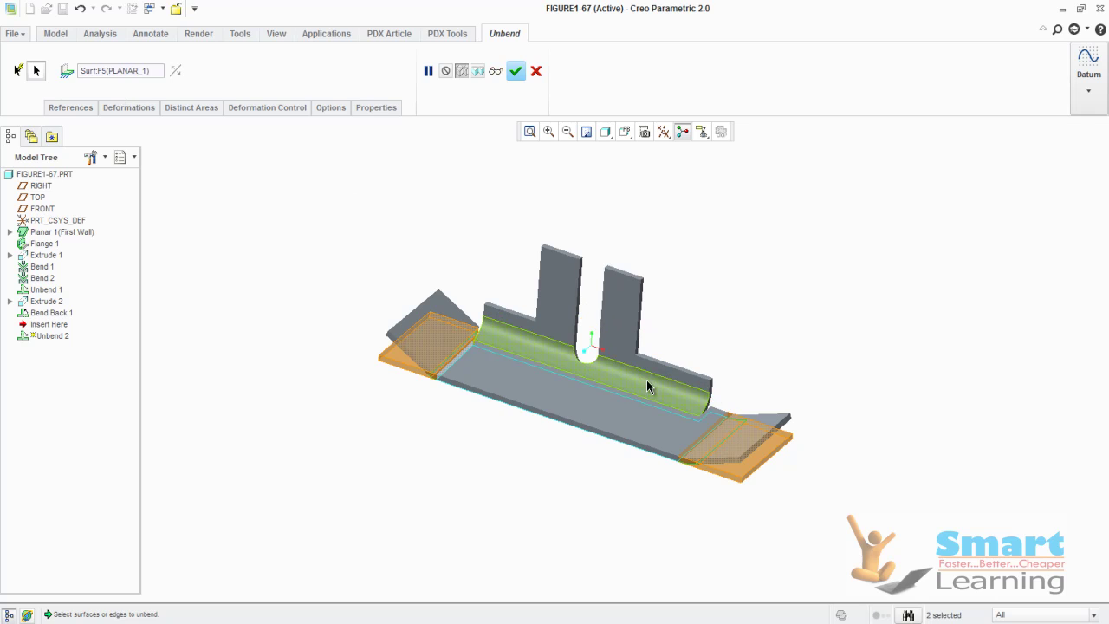
left_click(452, 352, "ctrl")
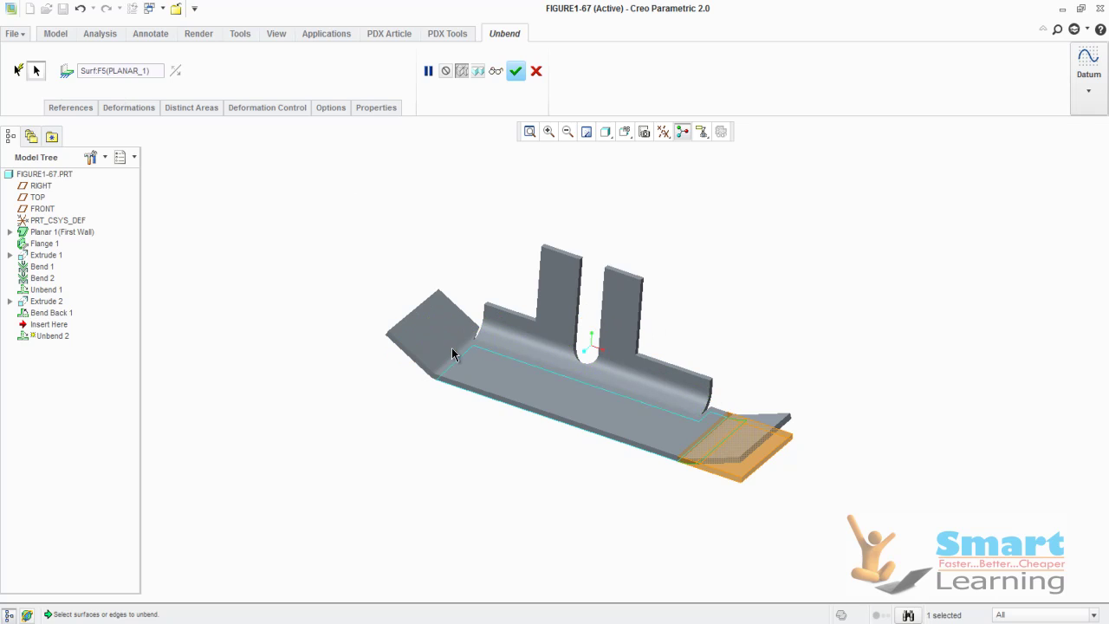
middle_click(718, 317)
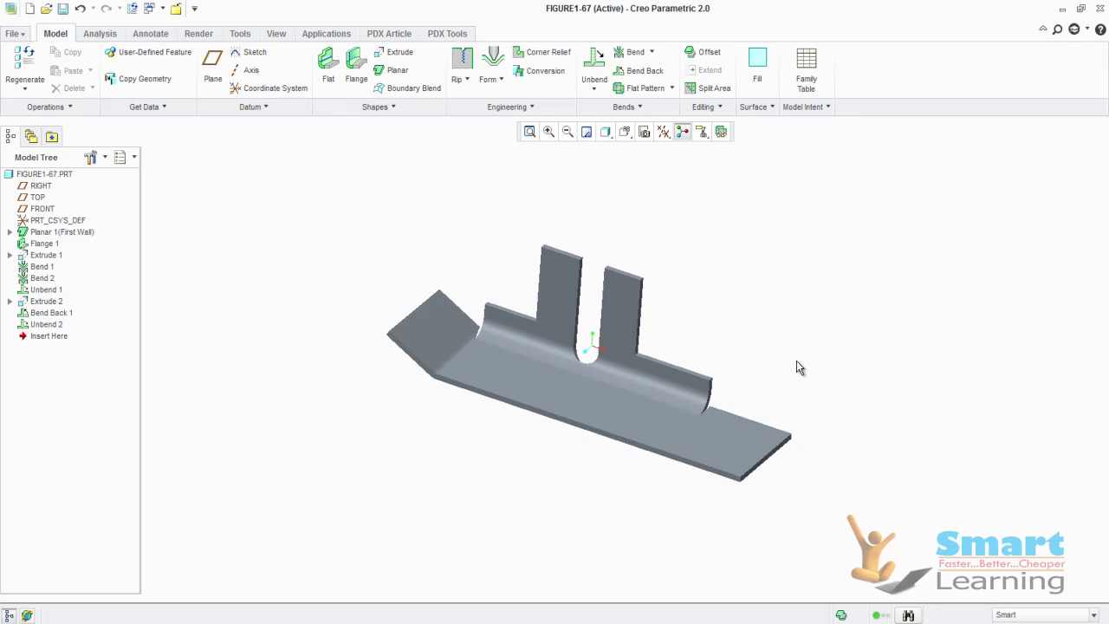
Step: Start an extruded cut sketched on the main wall's upper face and place an L-profile from the sketcher palette on the flattened right end
middle_click_drag(796, 361, 712, 427)
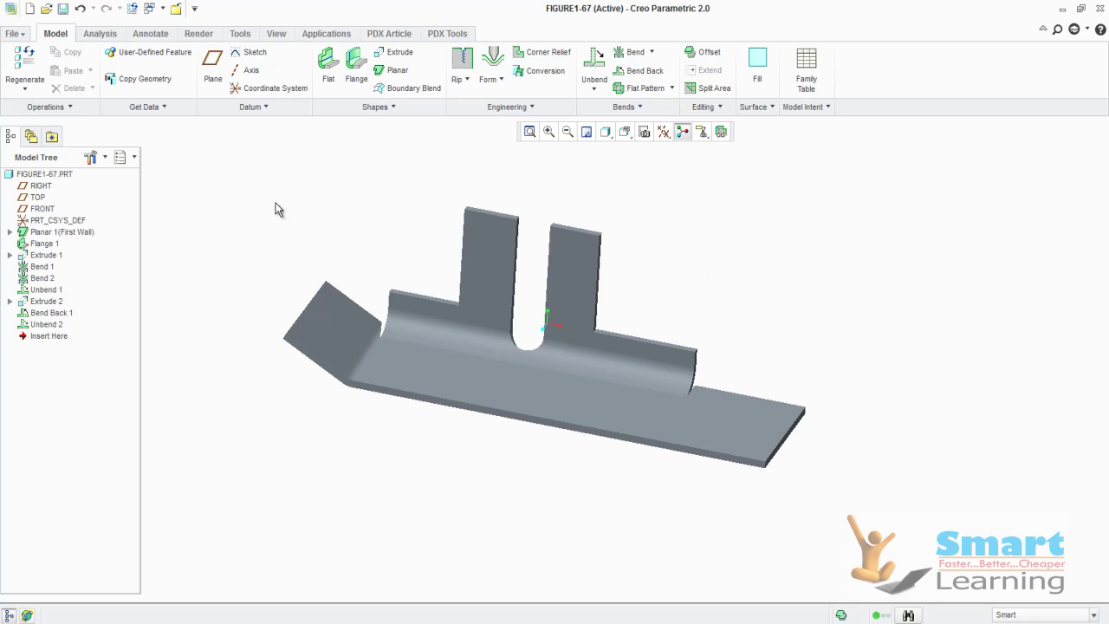
left_click(396, 52)
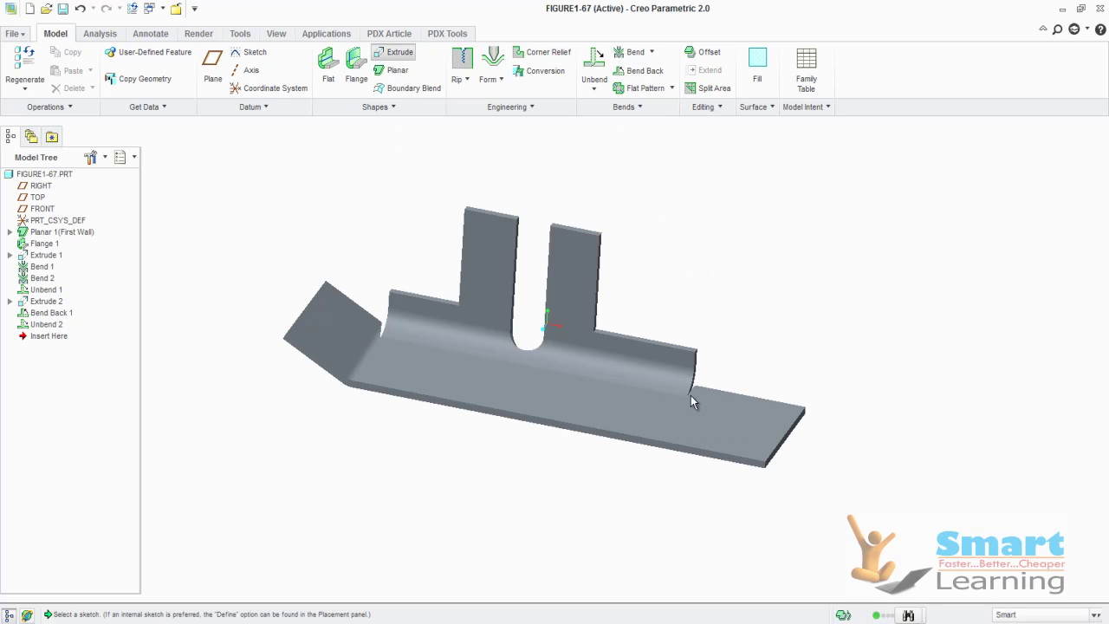
left_click(717, 416)
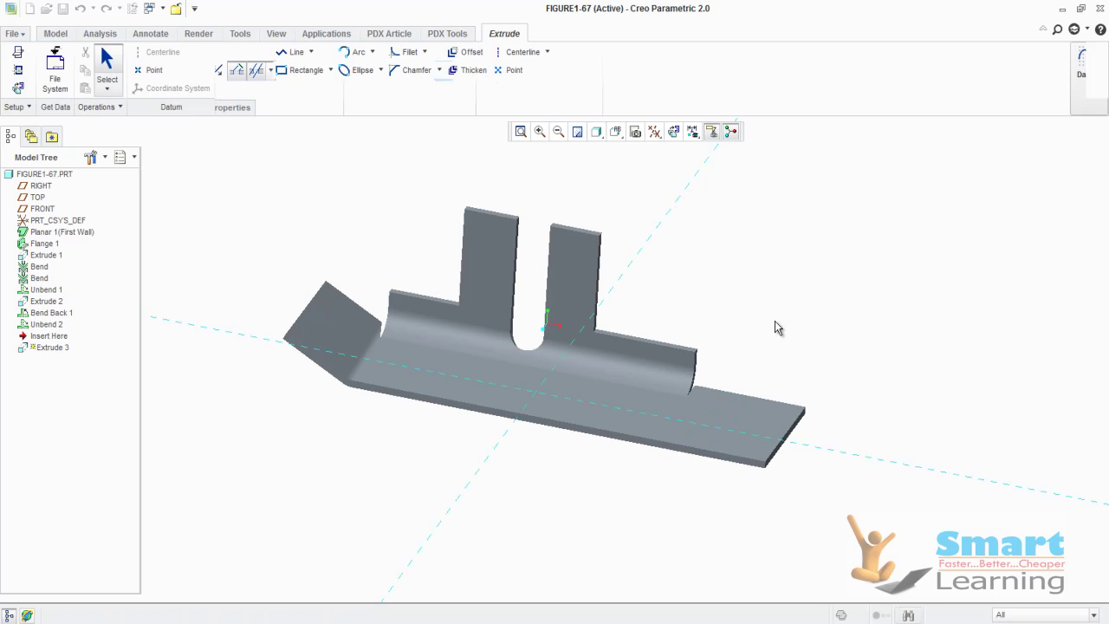
left_click(586, 63)
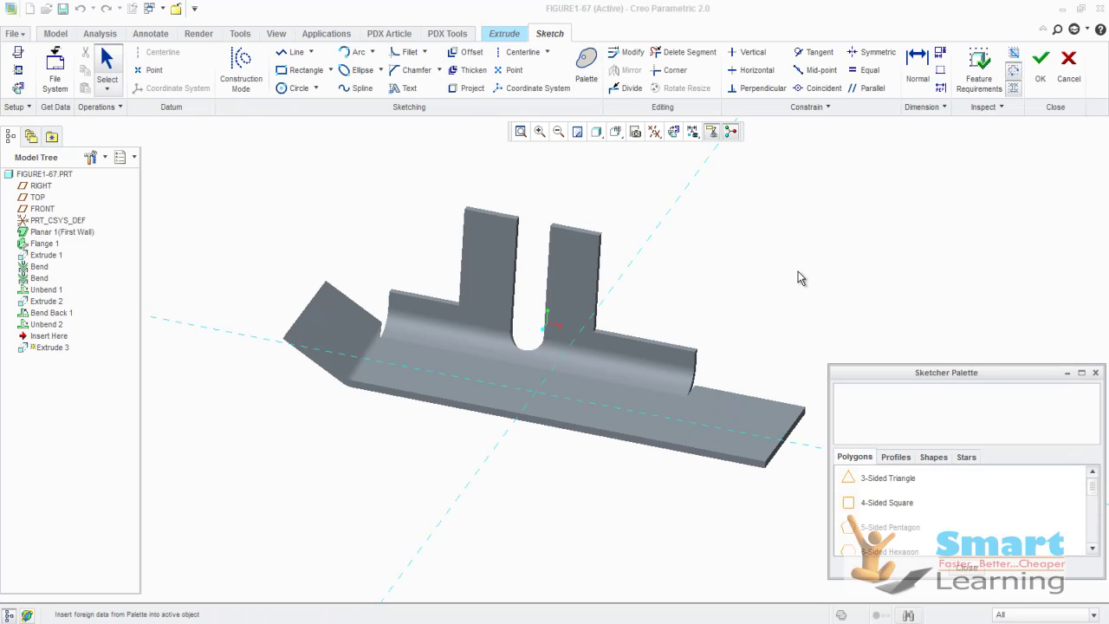
scroll(883, 503, "down", 3)
left_click(897, 457)
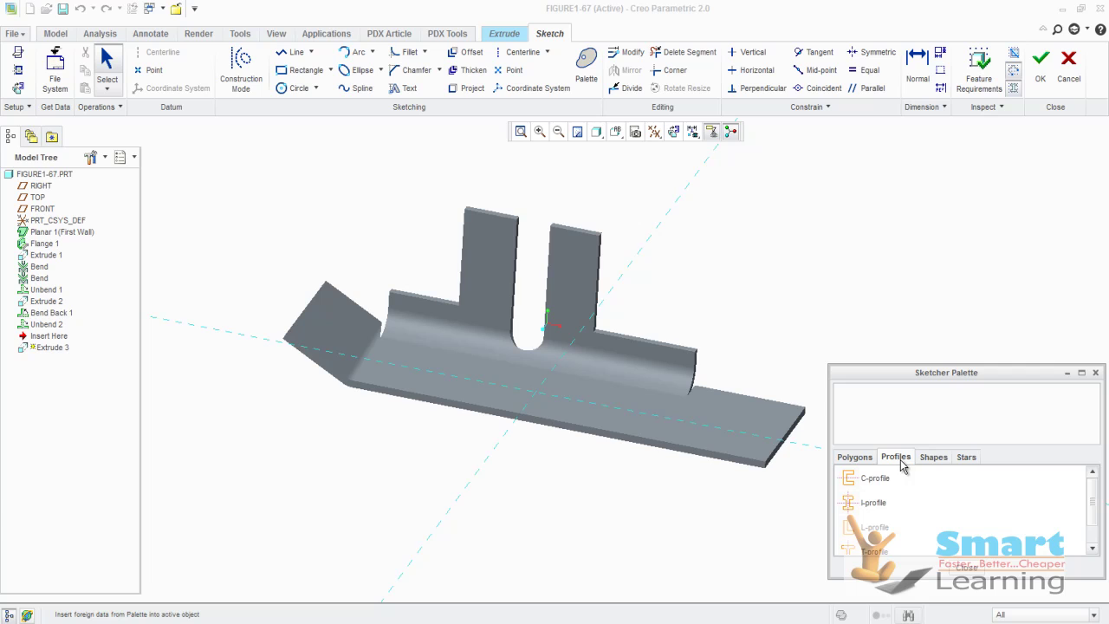
double_click(856, 527)
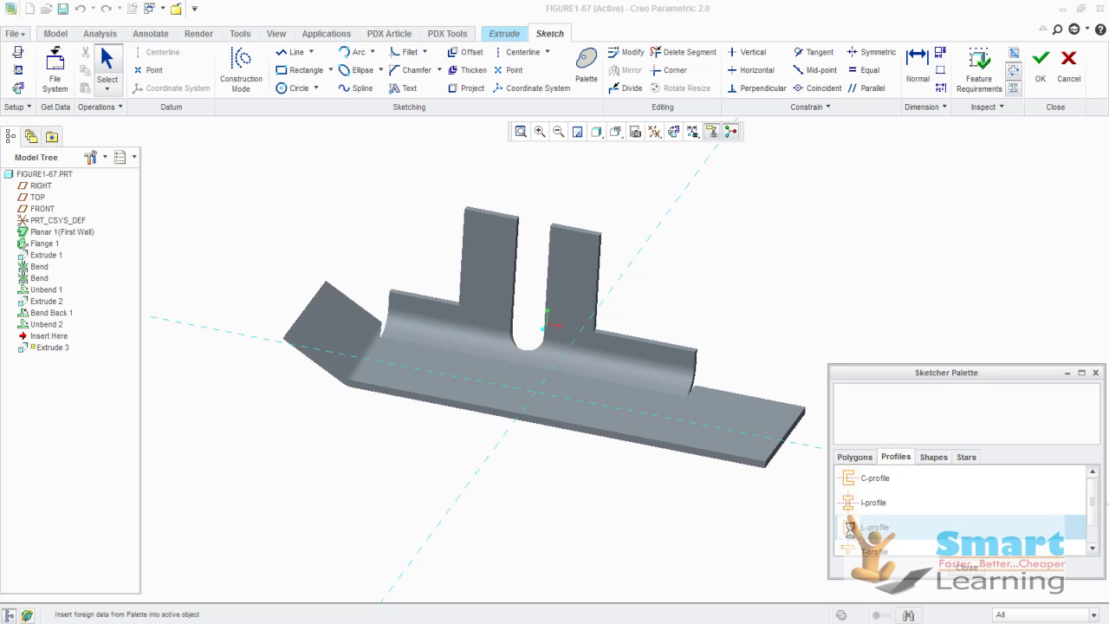
left_click(743, 444)
Step: Scale the L-profile down to about 0.74 and complete the sketch and the extruded cut
scroll(741, 428, "up", 3)
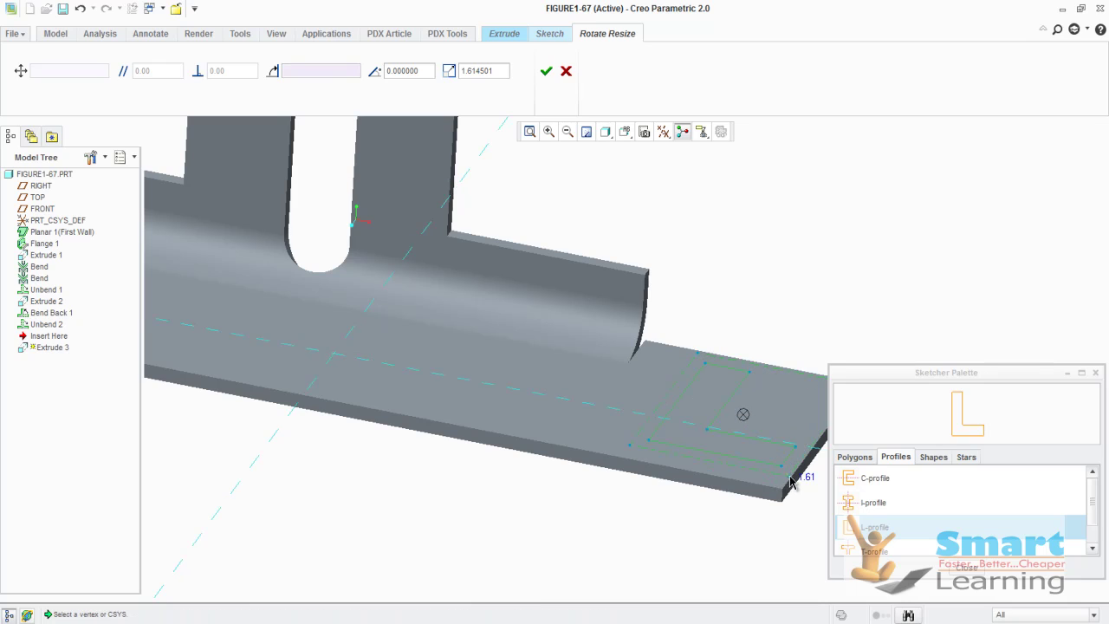
left_click_drag(791, 485, 762, 441)
left_click(967, 568)
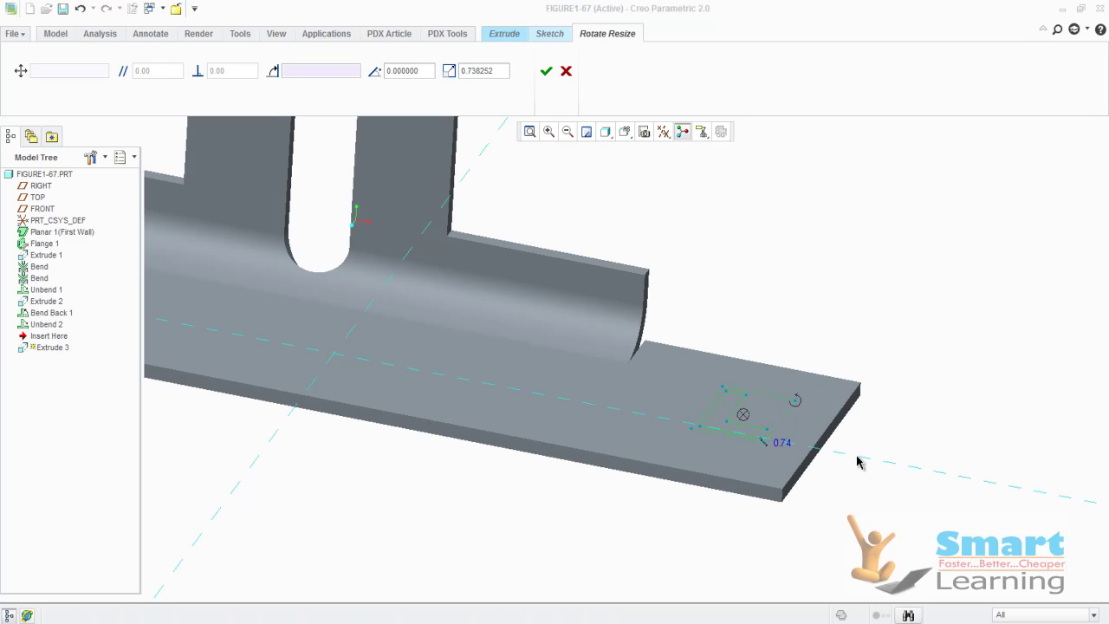
left_click(545, 71)
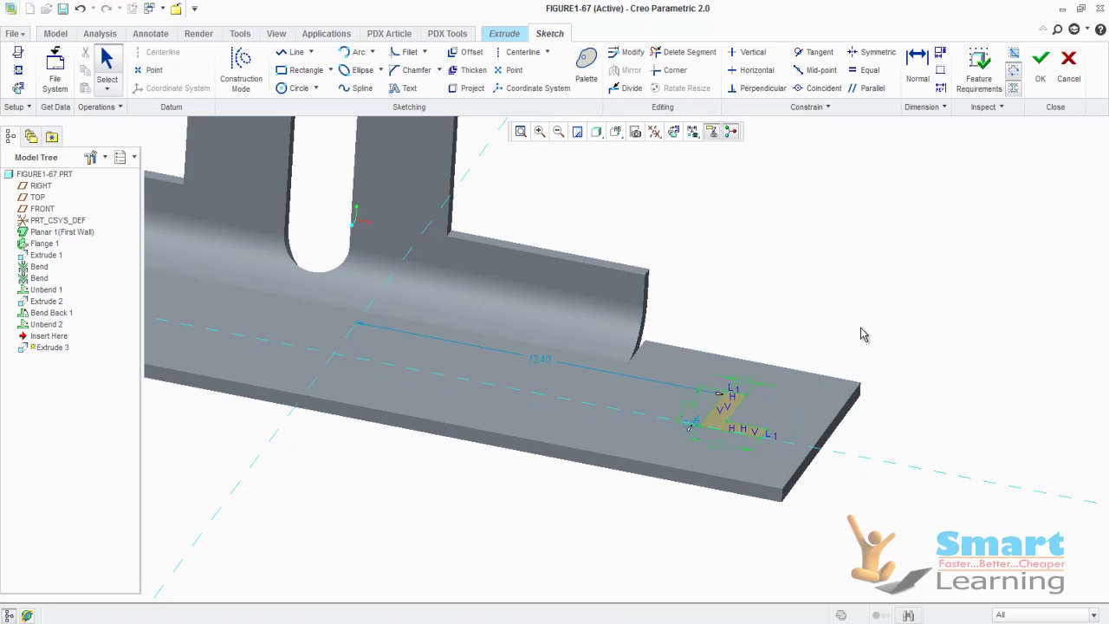
left_click(1037, 72)
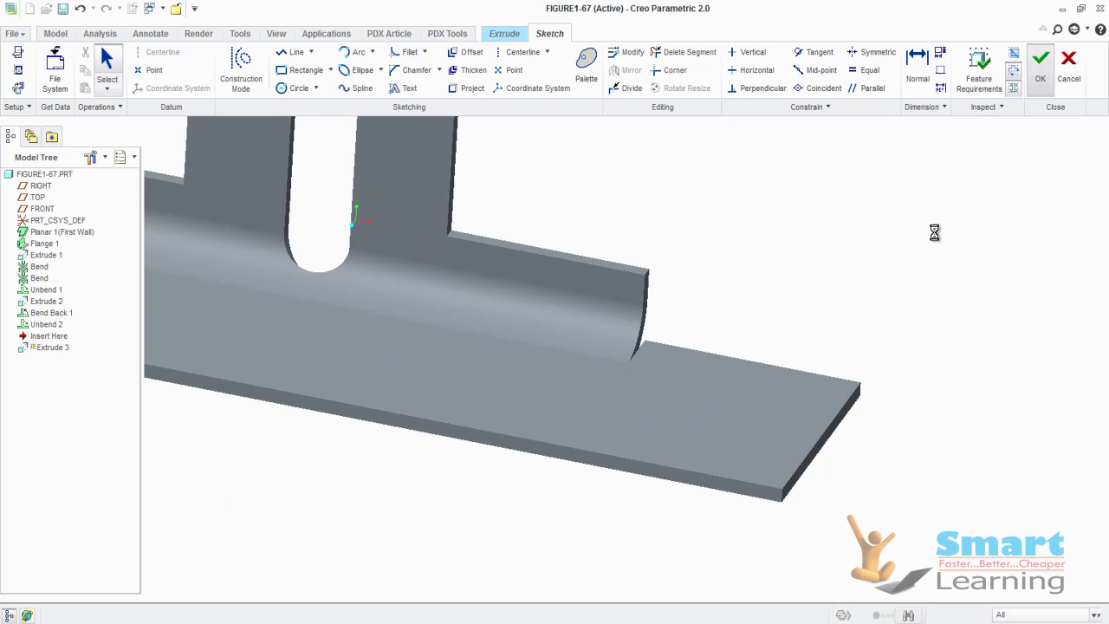
middle_click(880, 309)
left_click(880, 309)
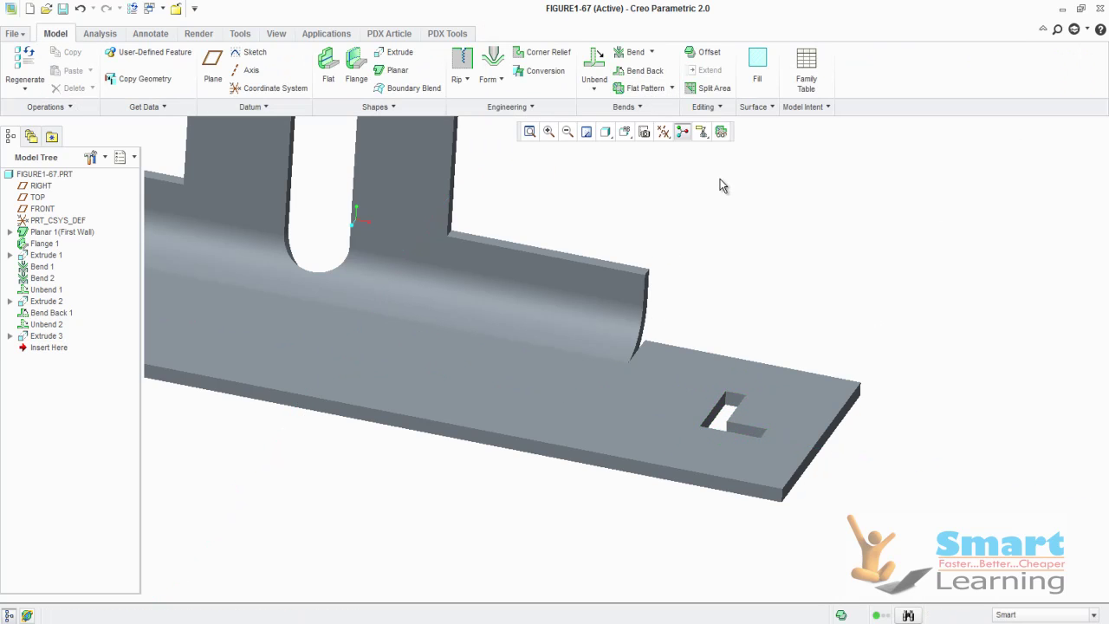
Step: Bend back the flattened right end with its L-shaped cutout, keeping the first wall's surface fixed
left_click(645, 76)
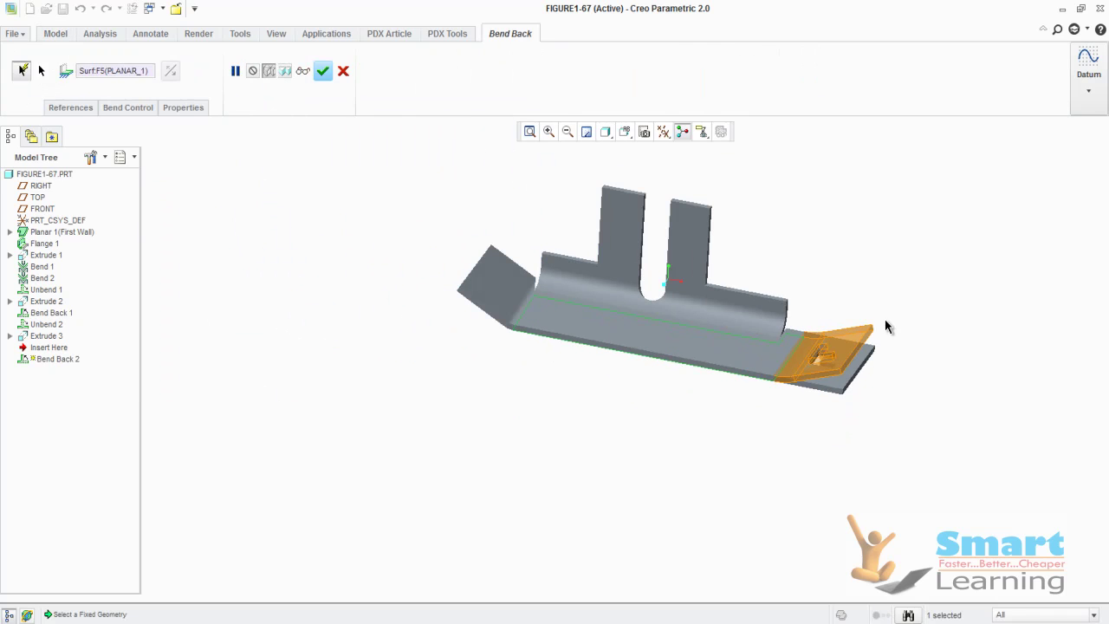
left_click(322, 72)
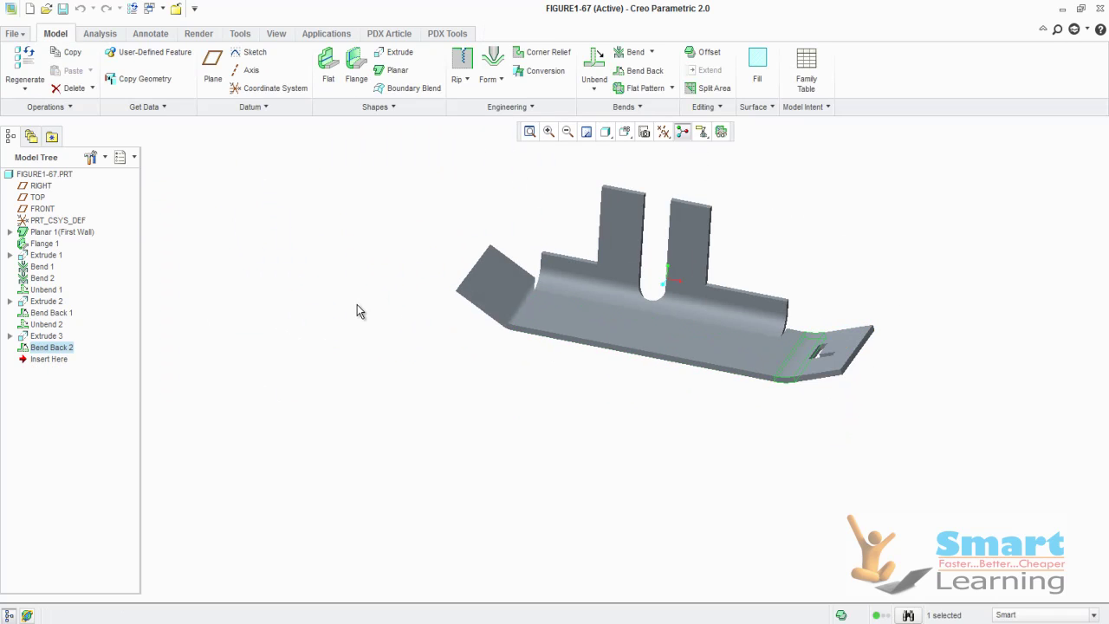
middle_click_drag(749, 387, 777, 347)
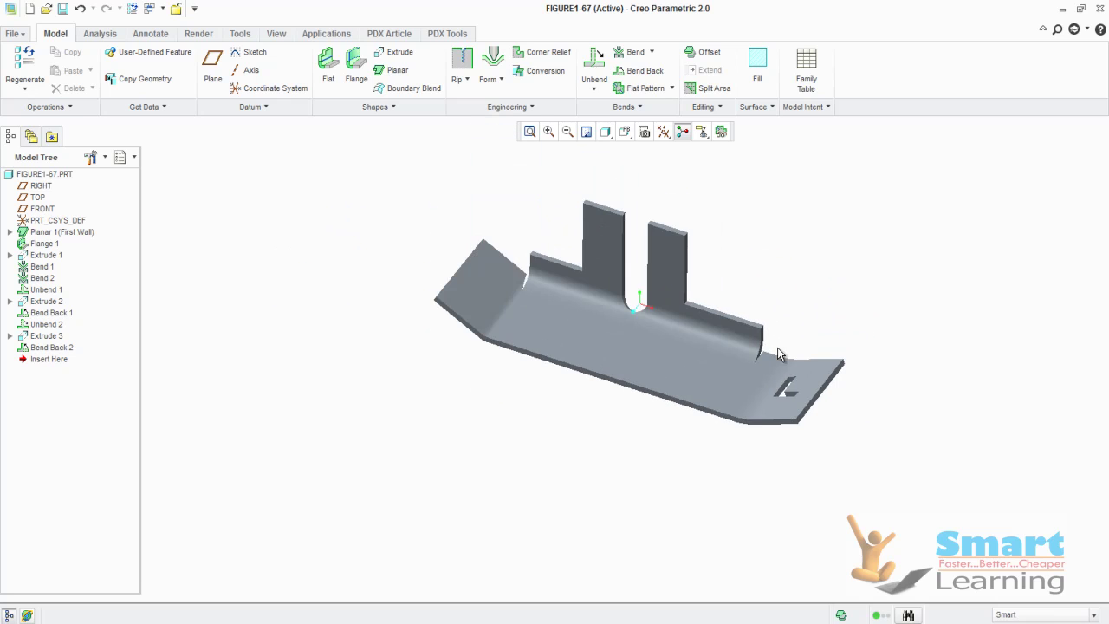
Step: Unbend the entire part automatically, keeping the first wall's planar surface fixed
left_click(594, 63)
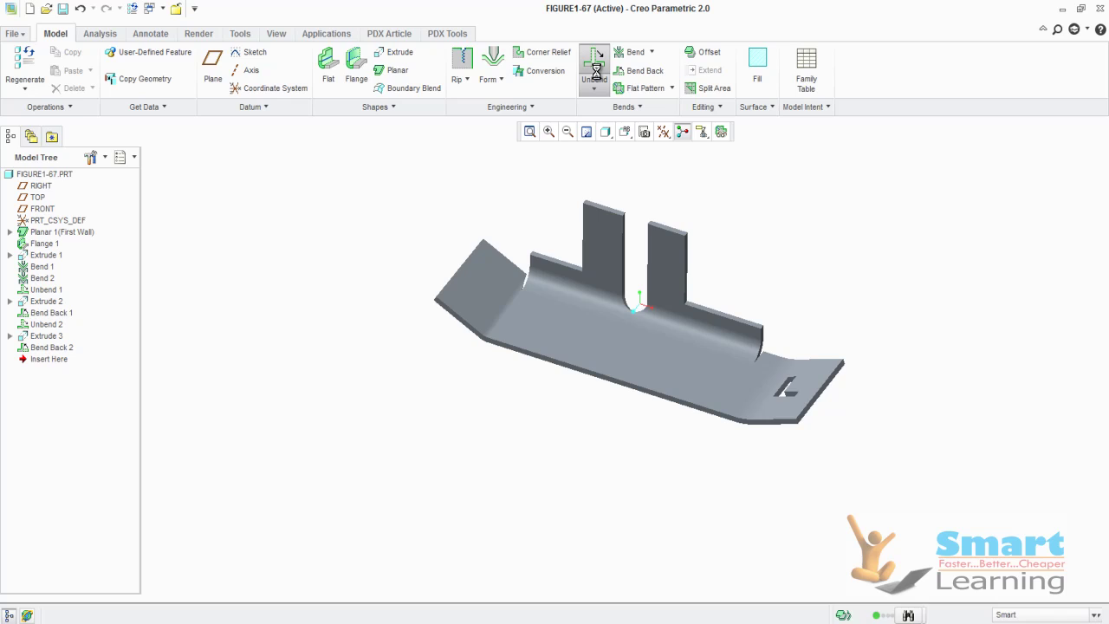
left_click(518, 73)
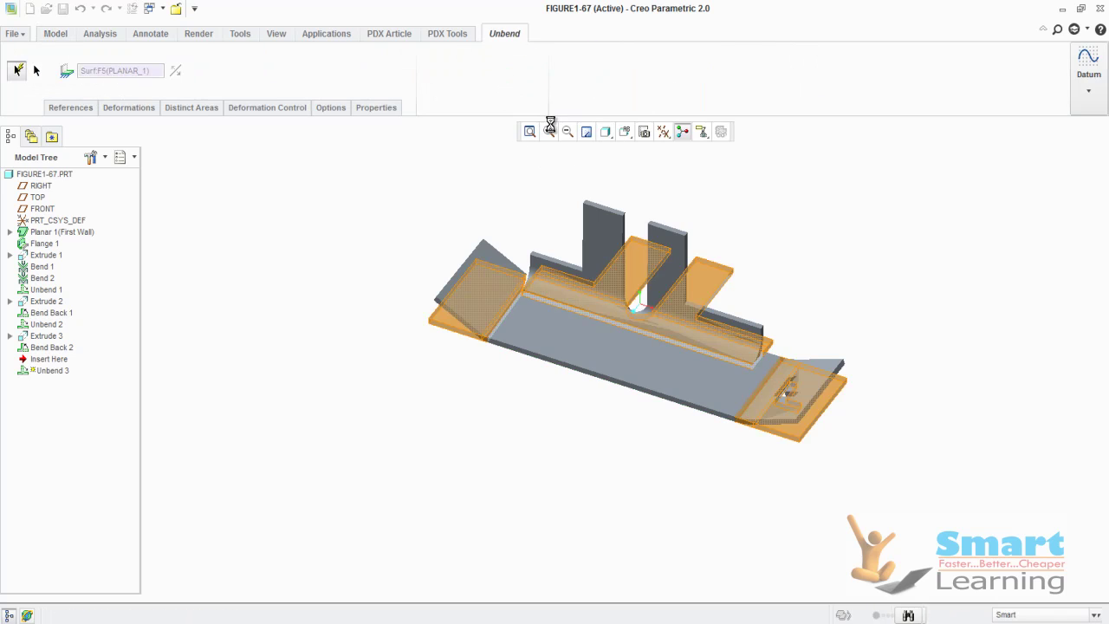
left_click(788, 276)
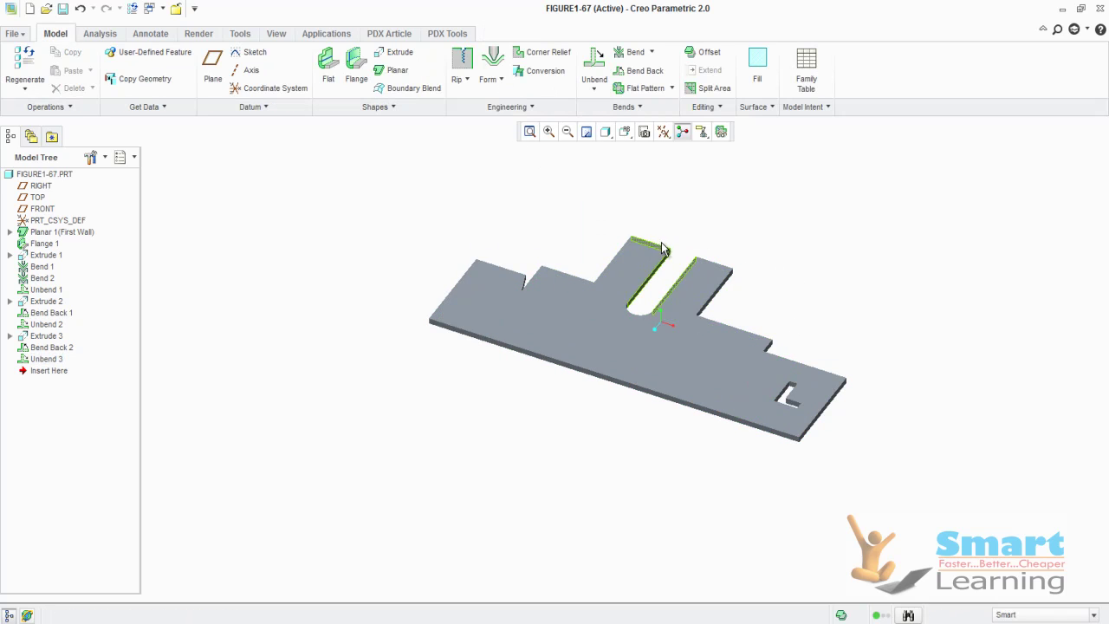
left_click(641, 71)
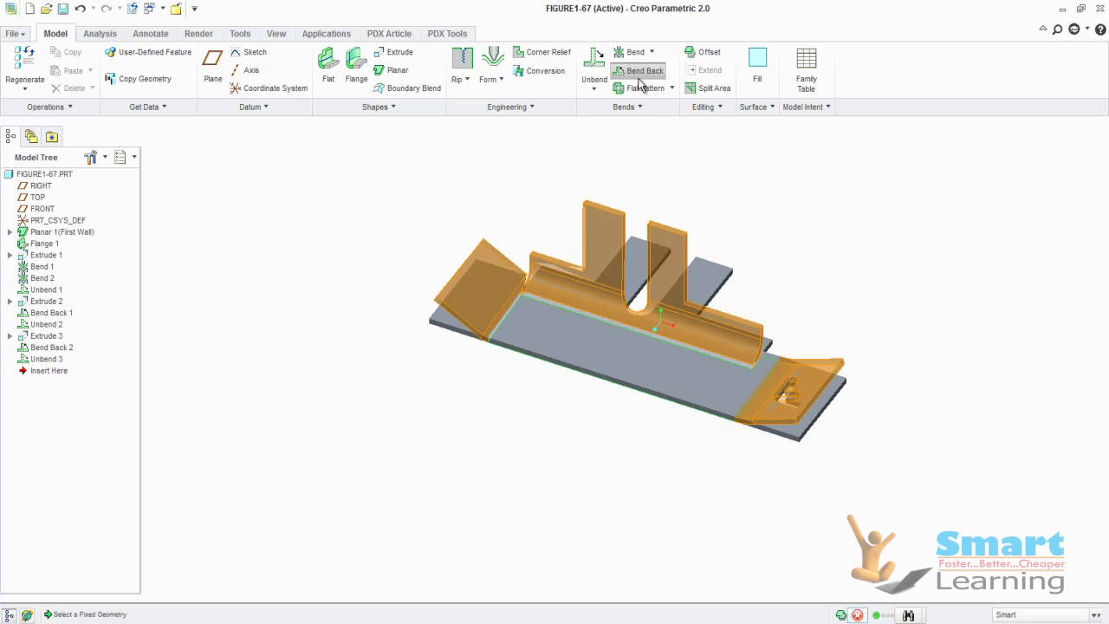
left_click(41, 70)
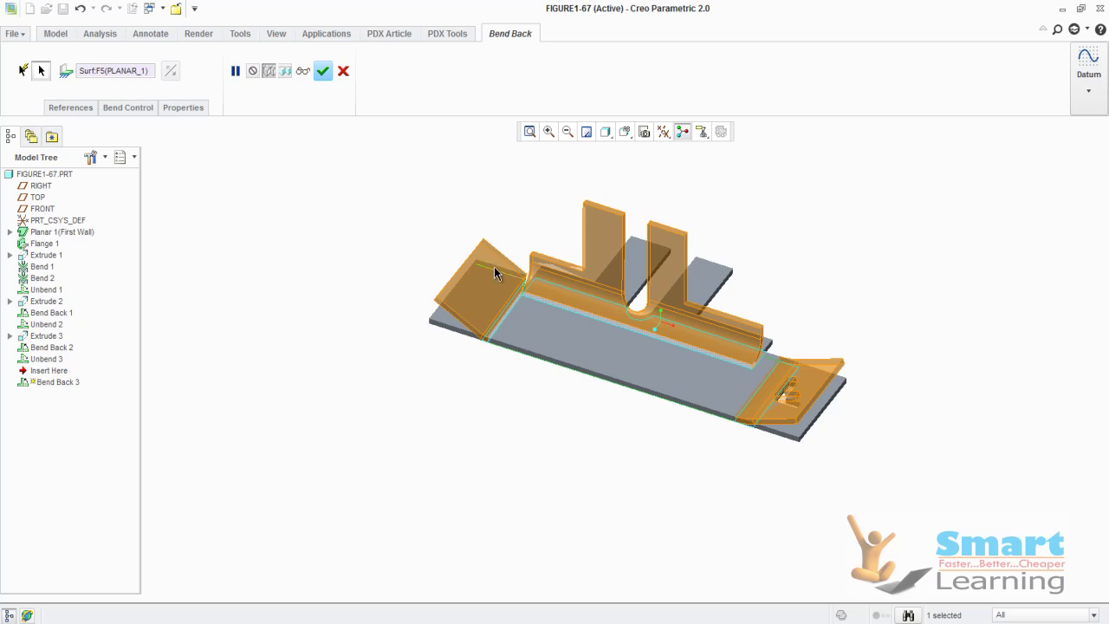
scroll(498, 321, "down", 5)
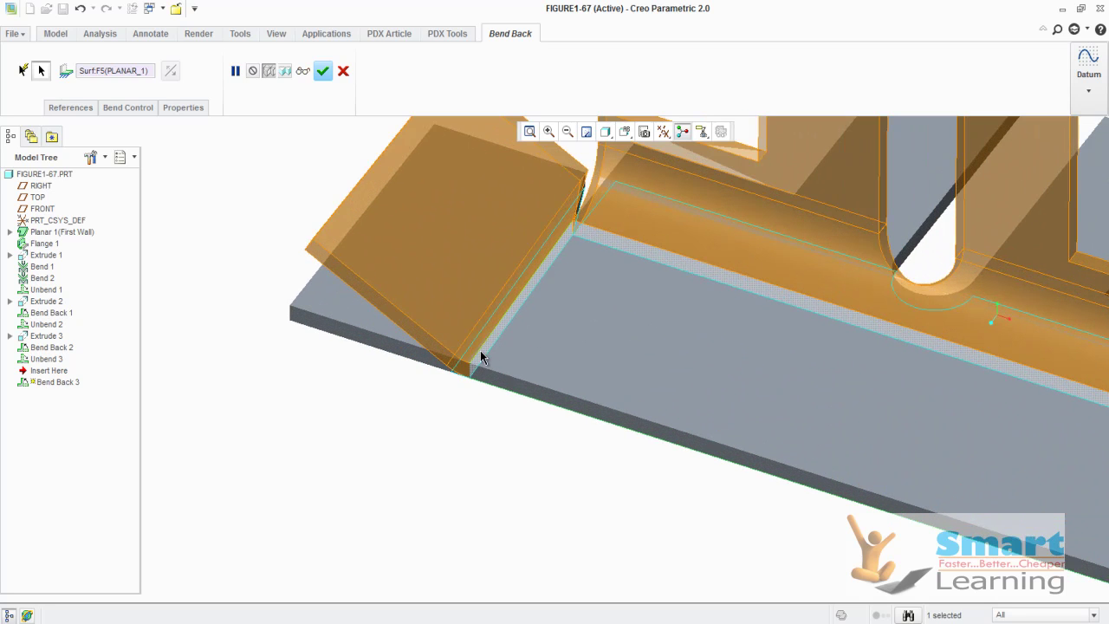
left_click(481, 350)
scroll(485, 349, "up", 4)
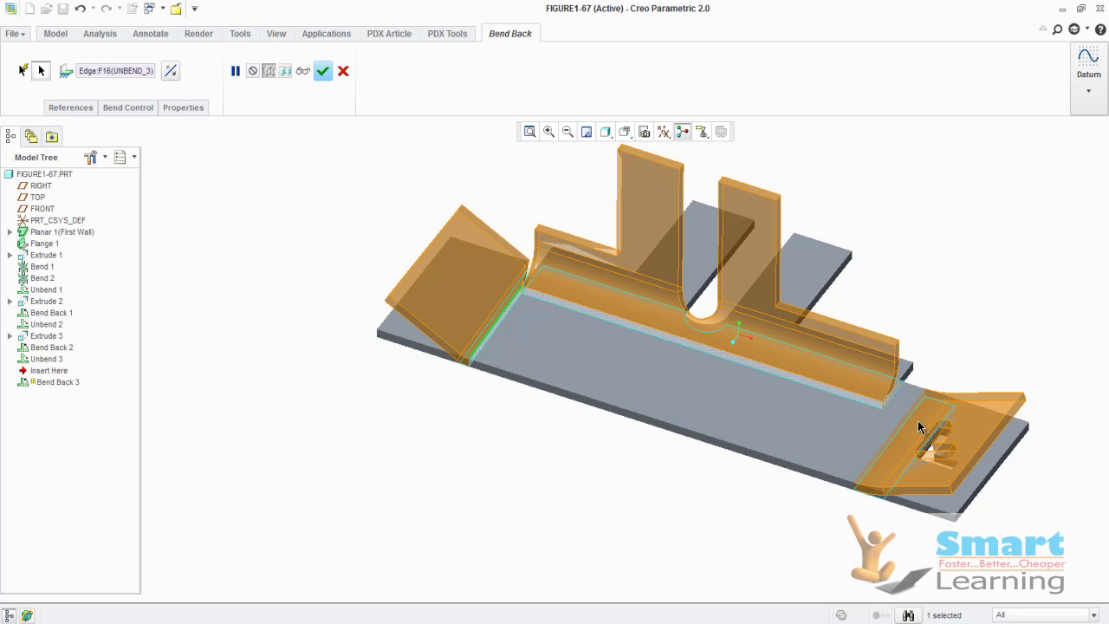
left_click(302, 71)
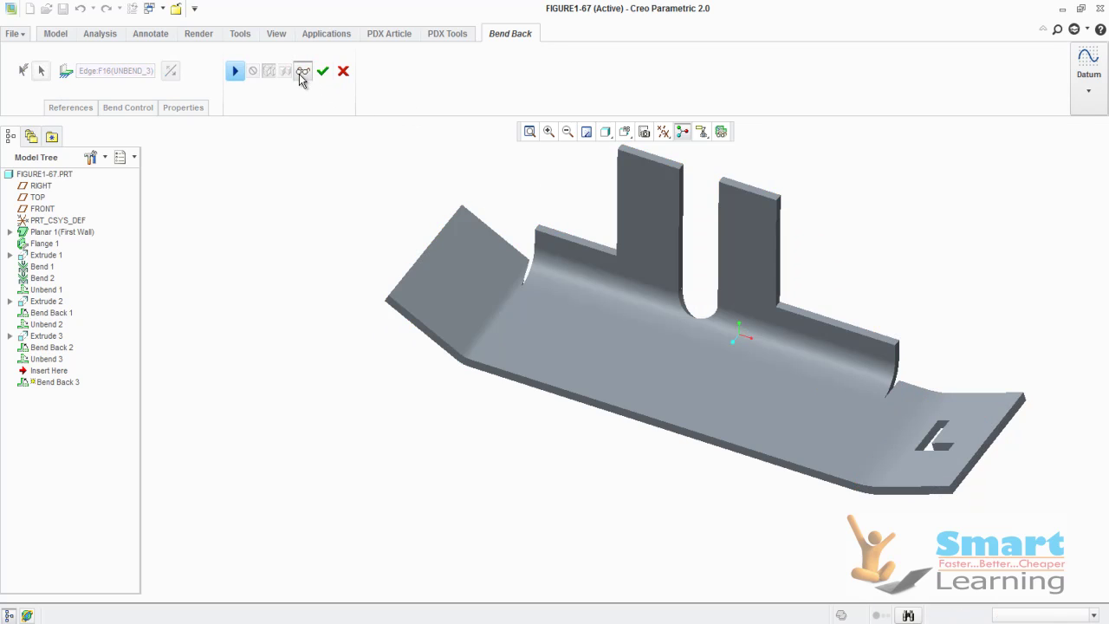
left_click(493, 273)
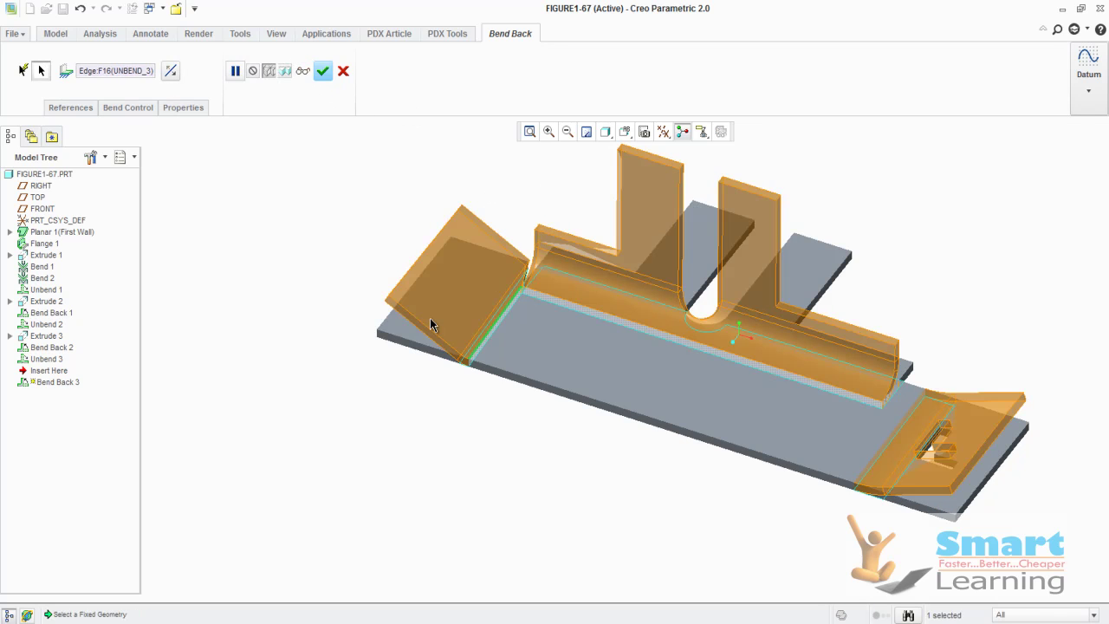
key("Escape")
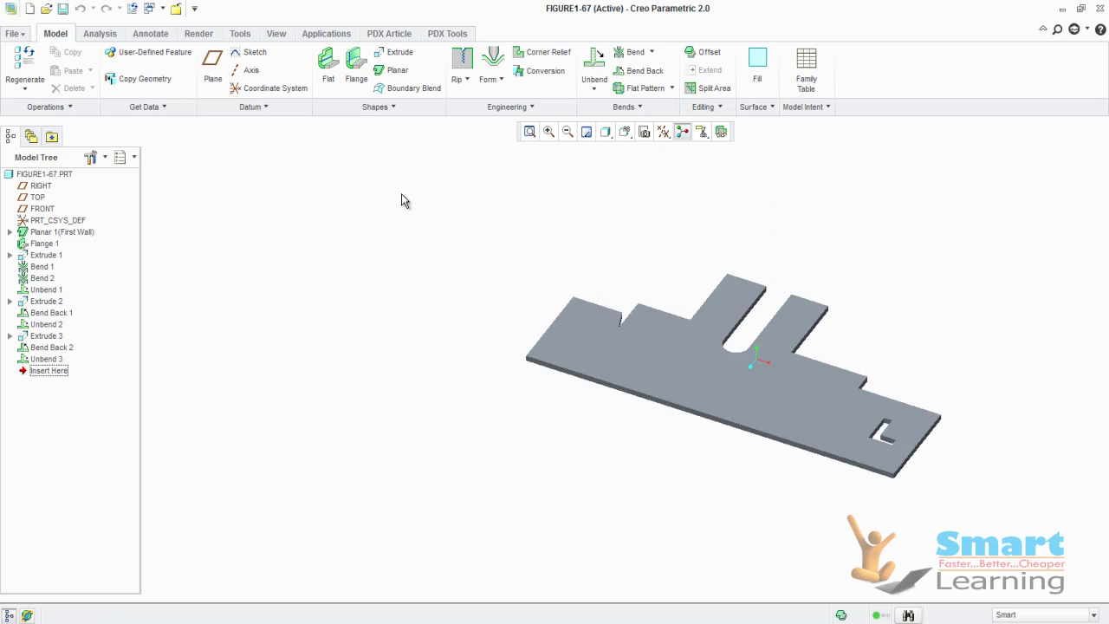
Step: Bend back only the right end with the L-shaped cutout, removing the other two unbent surfaces from the Bend Back references
left_click(641, 71)
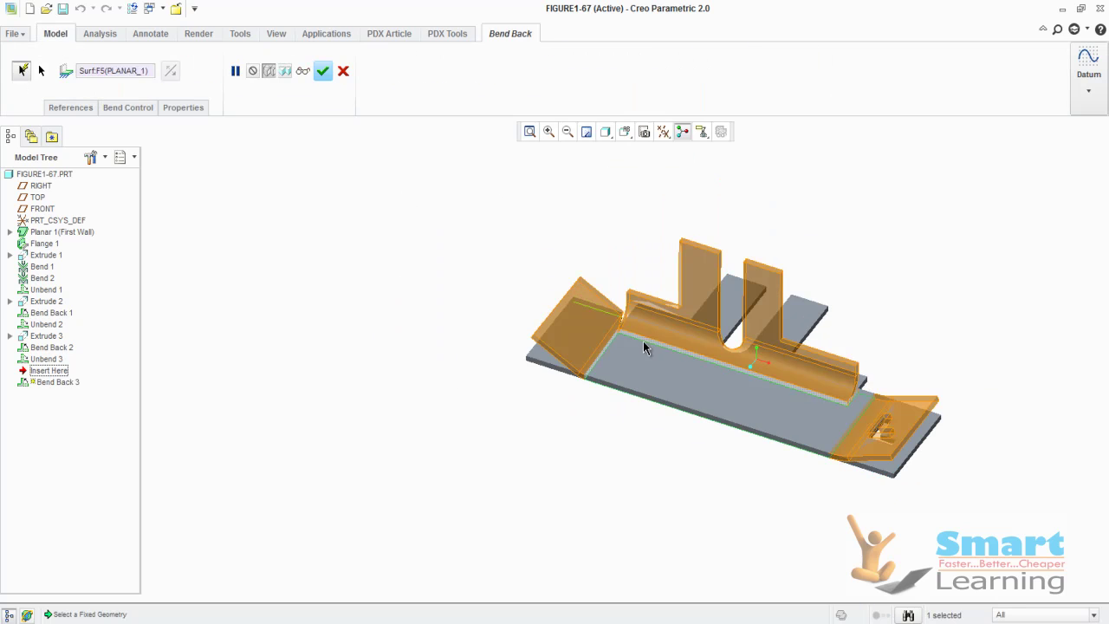
left_click(71, 108)
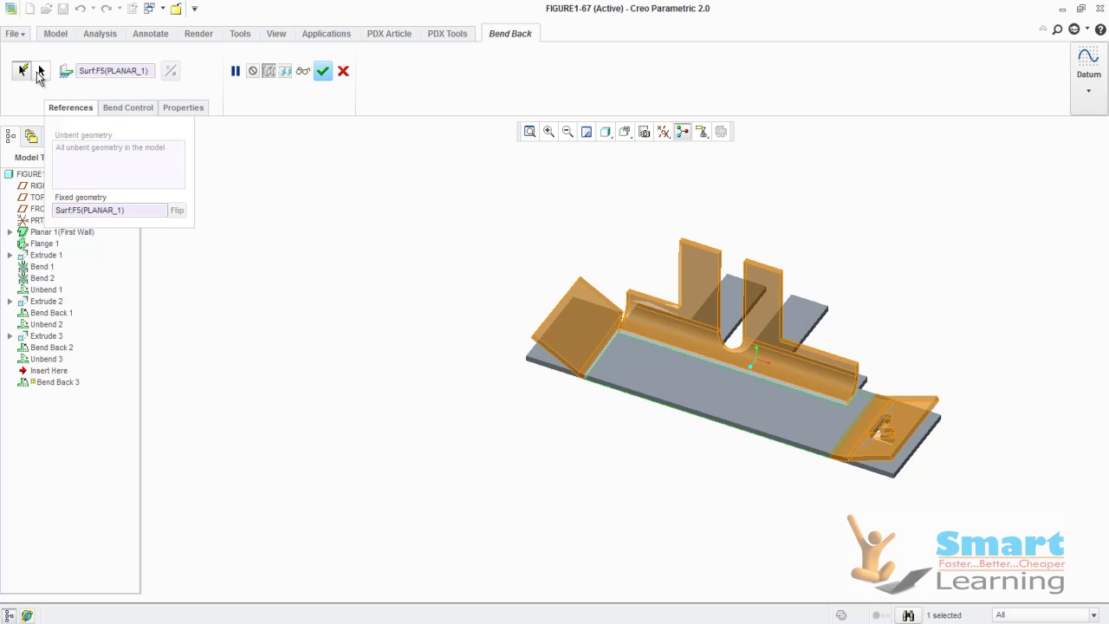
left_click(39, 75)
left_click(92, 154)
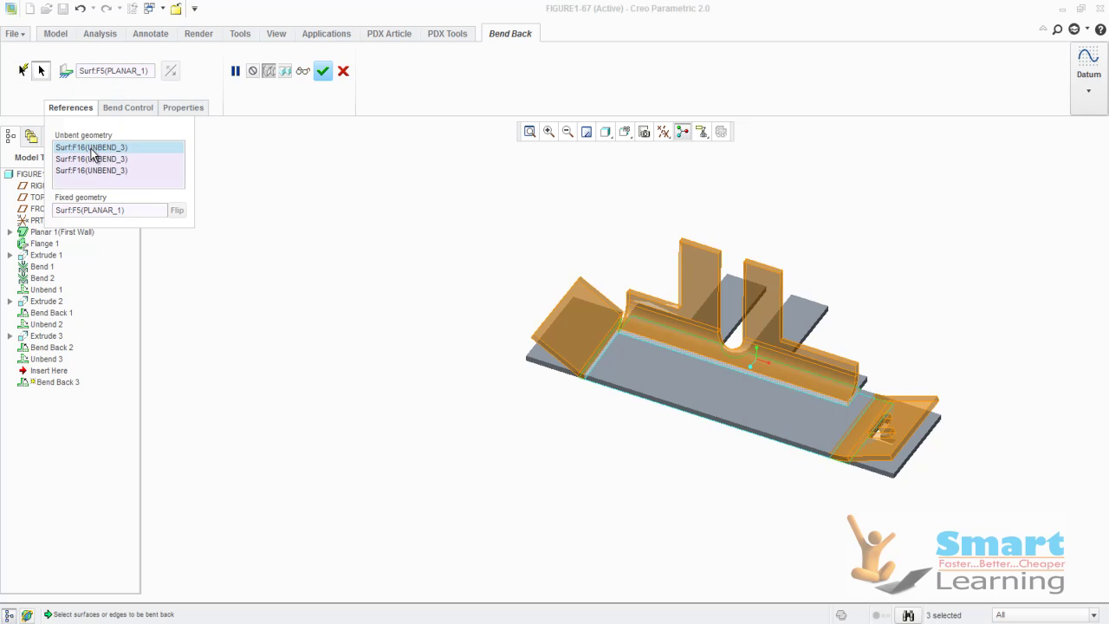
right_click(93, 154)
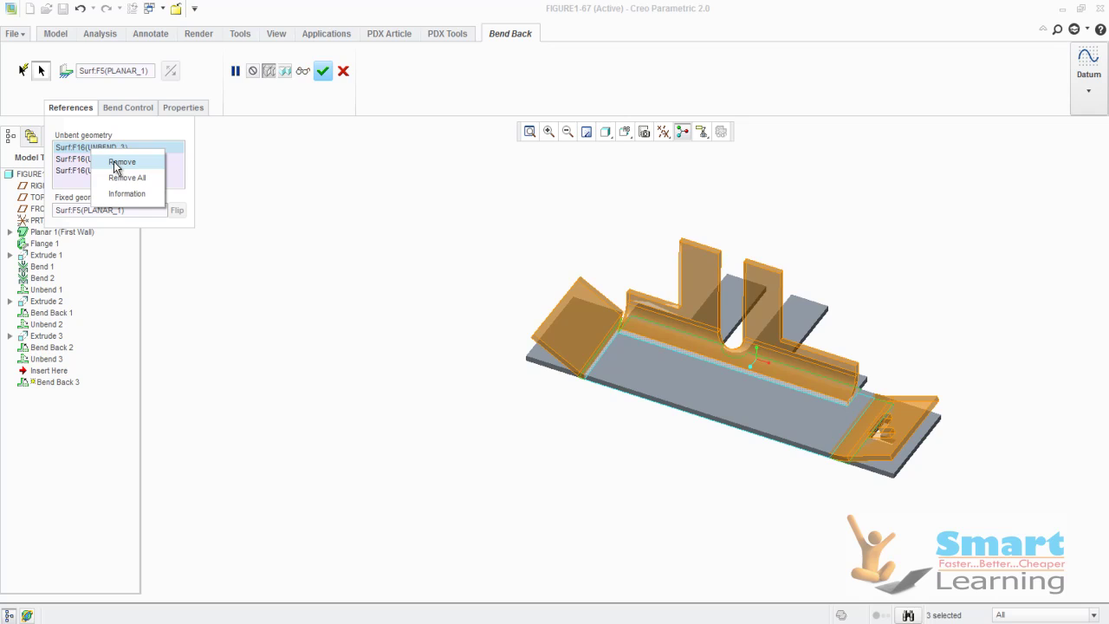
left_click(115, 163)
right_click(109, 155)
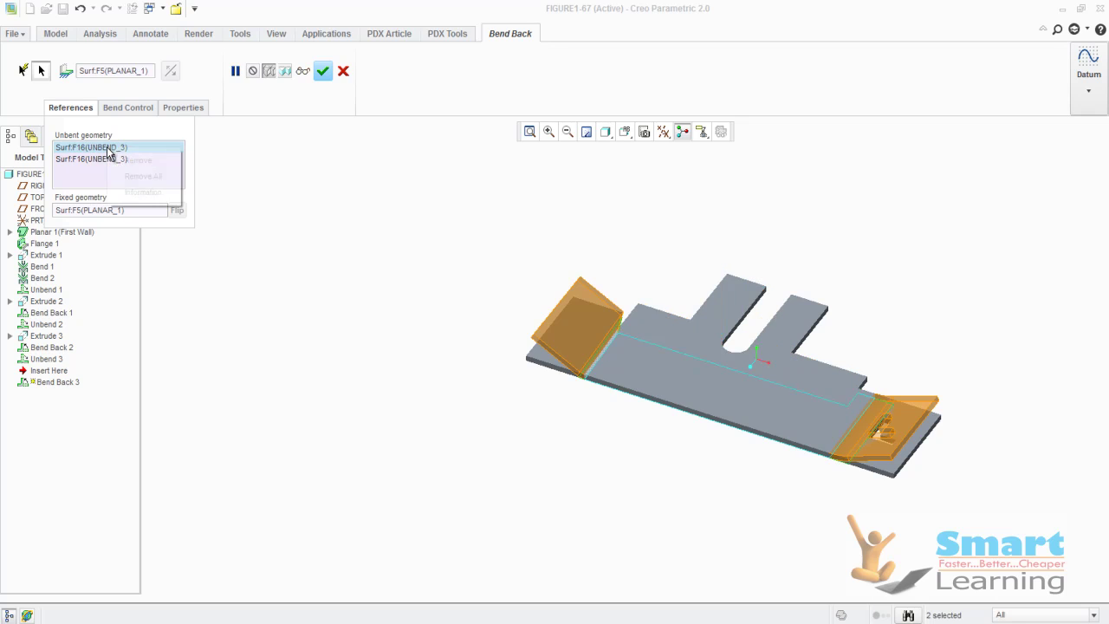
left_click(124, 160)
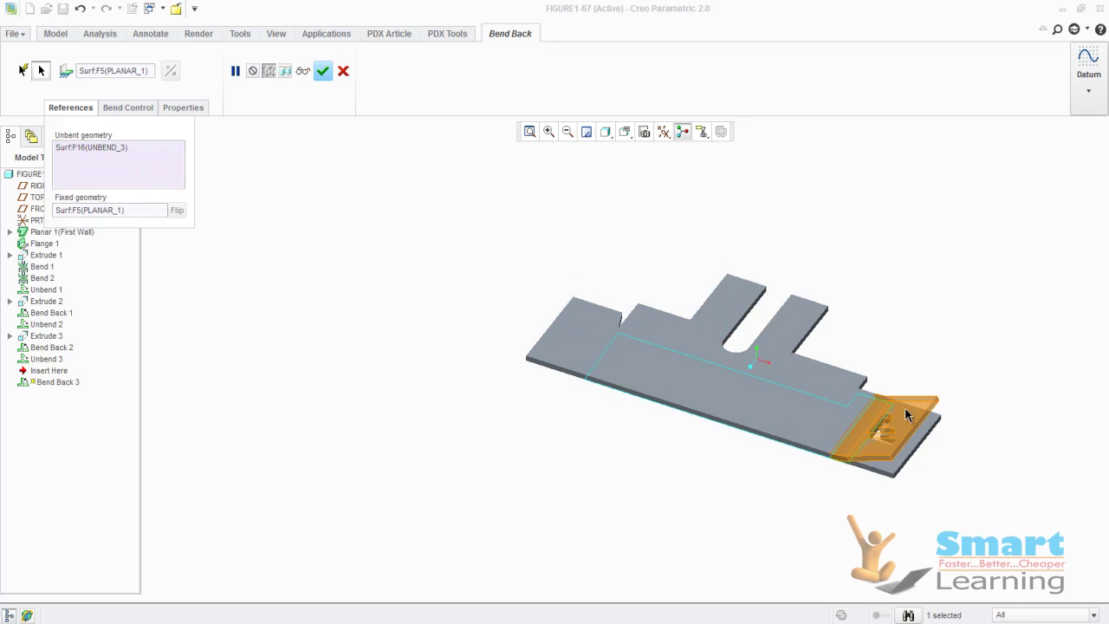
left_click(323, 70)
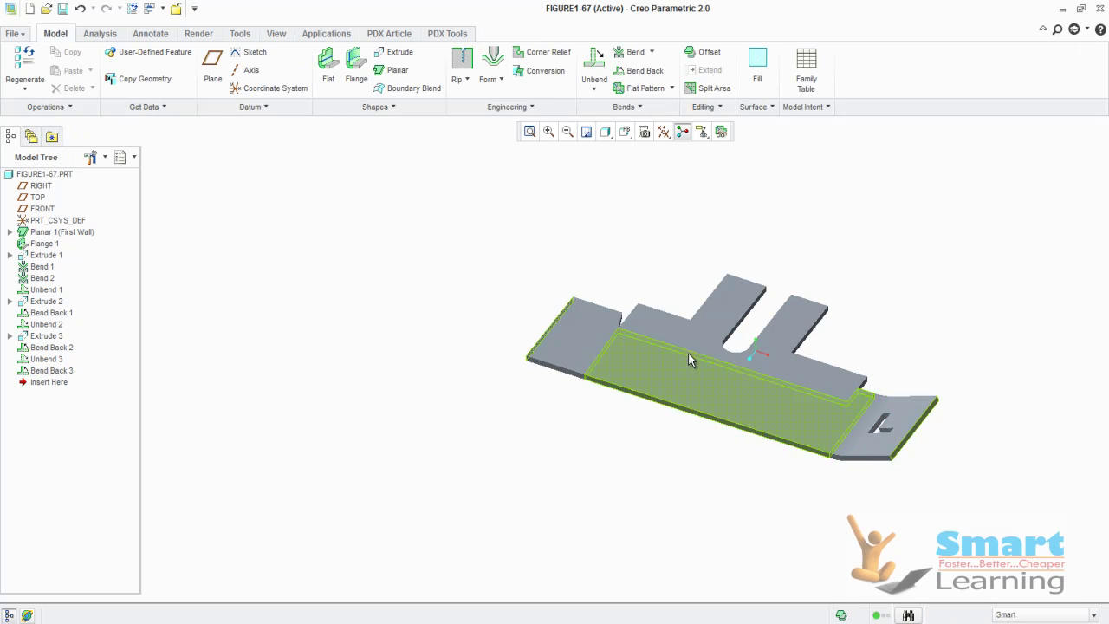
middle_click_drag(688, 352, 702, 459)
scroll(884, 444, "up", 2)
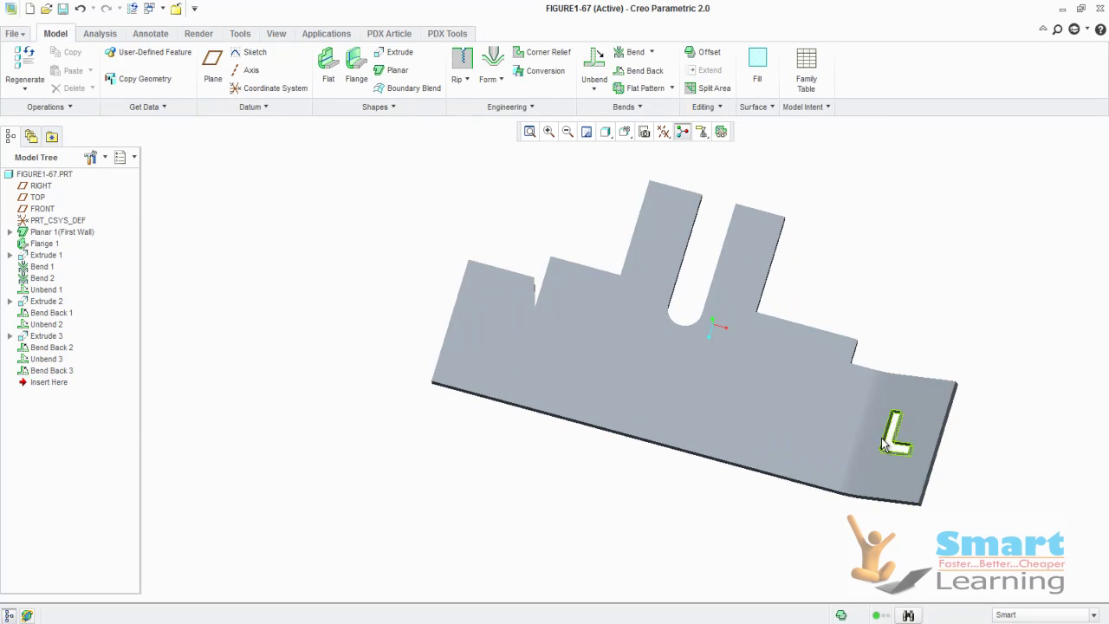
key("ctrl+d")
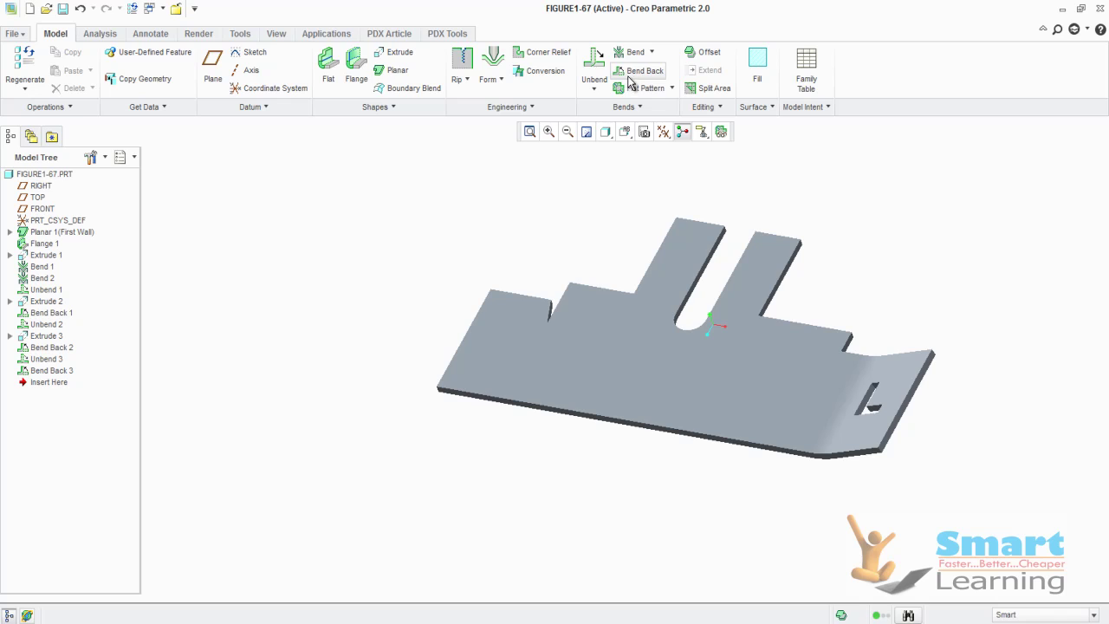
Step: Bend back only the rear flange with the round-ended slot, removing the left end's unbent surface from the Bend Back references
left_click(629, 76)
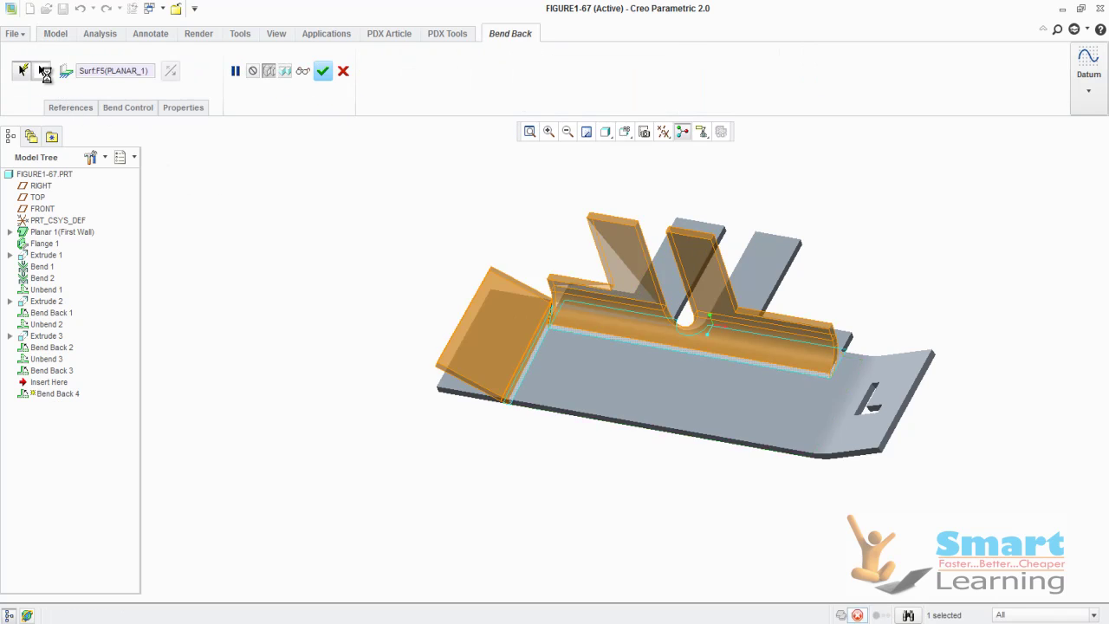
left_click(66, 108)
left_click(73, 149)
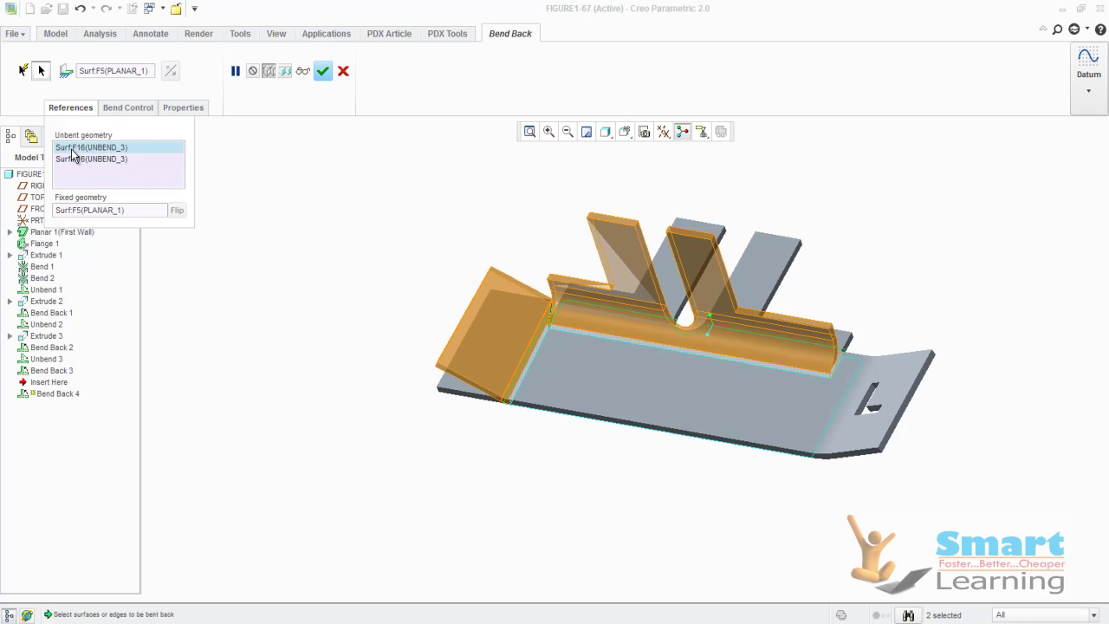
left_click(69, 160)
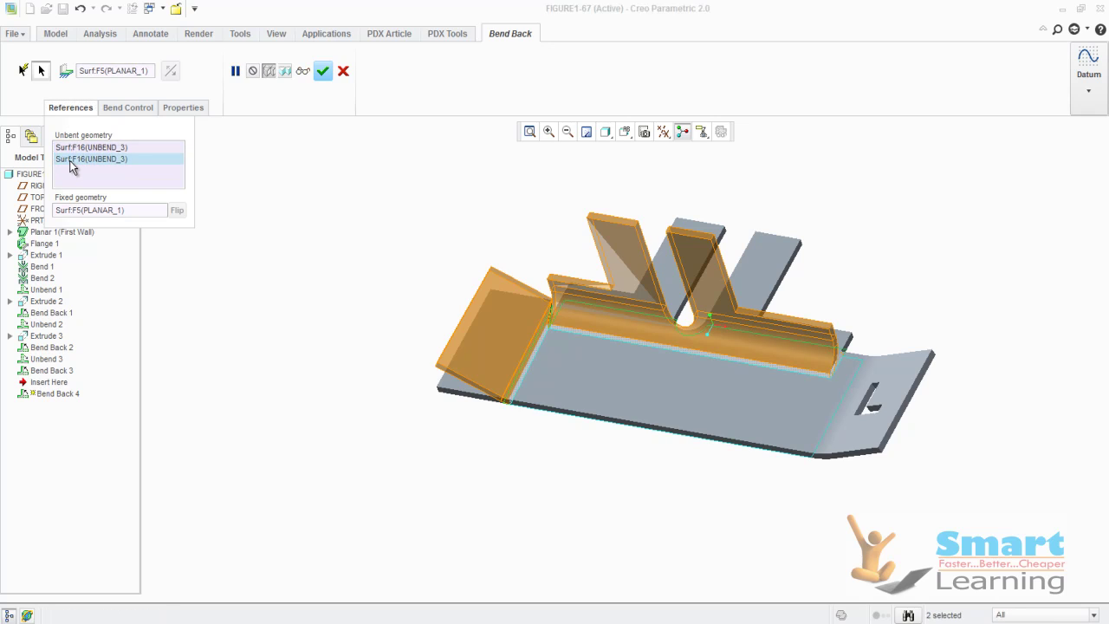
right_click(69, 161)
left_click(78, 173)
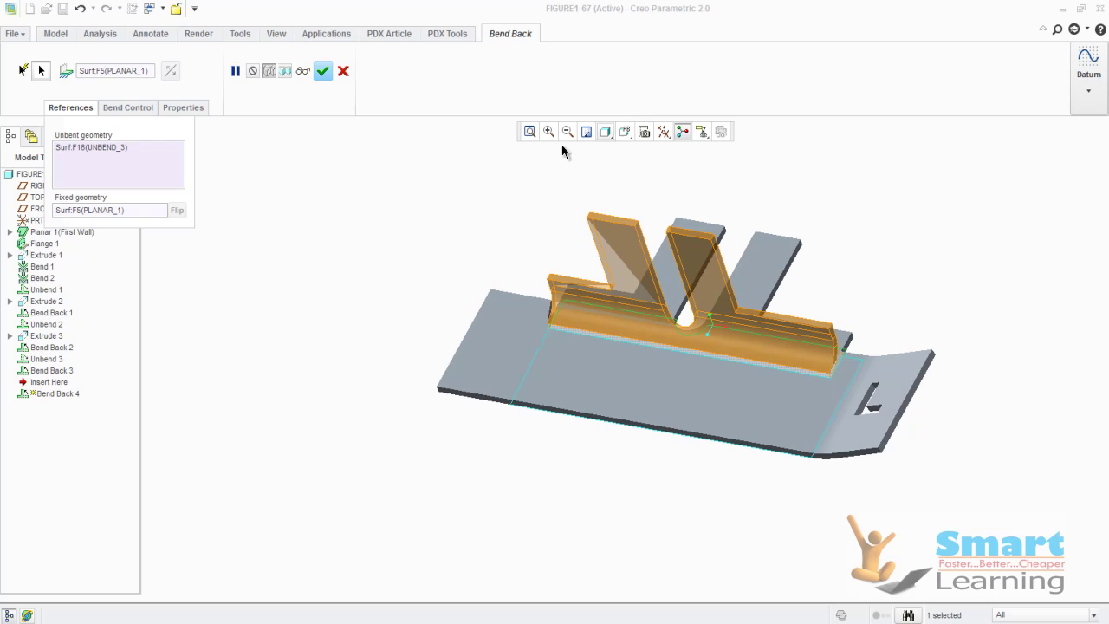
left_click(321, 72)
mouse_move(408, 351)
middle_mouse_down()
mouse_move(433, 318)
mouse_move(415, 346)
middle_mouse_up()
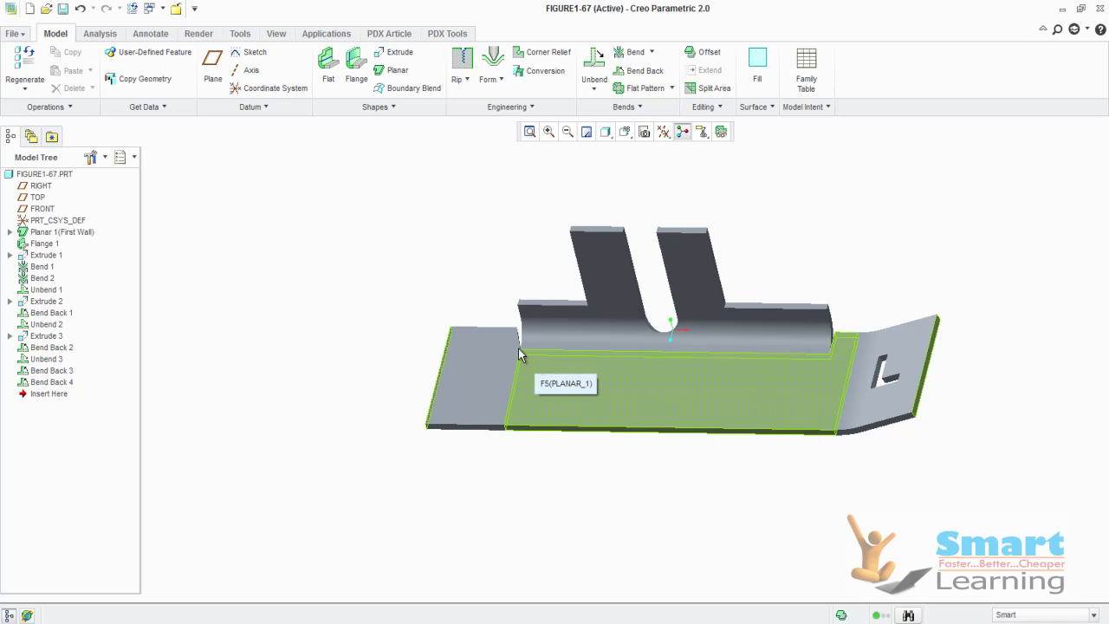
Step: Preview the flat pattern with its overall dimensions, and open and cancel the creation of a family table instance
left_click(721, 132)
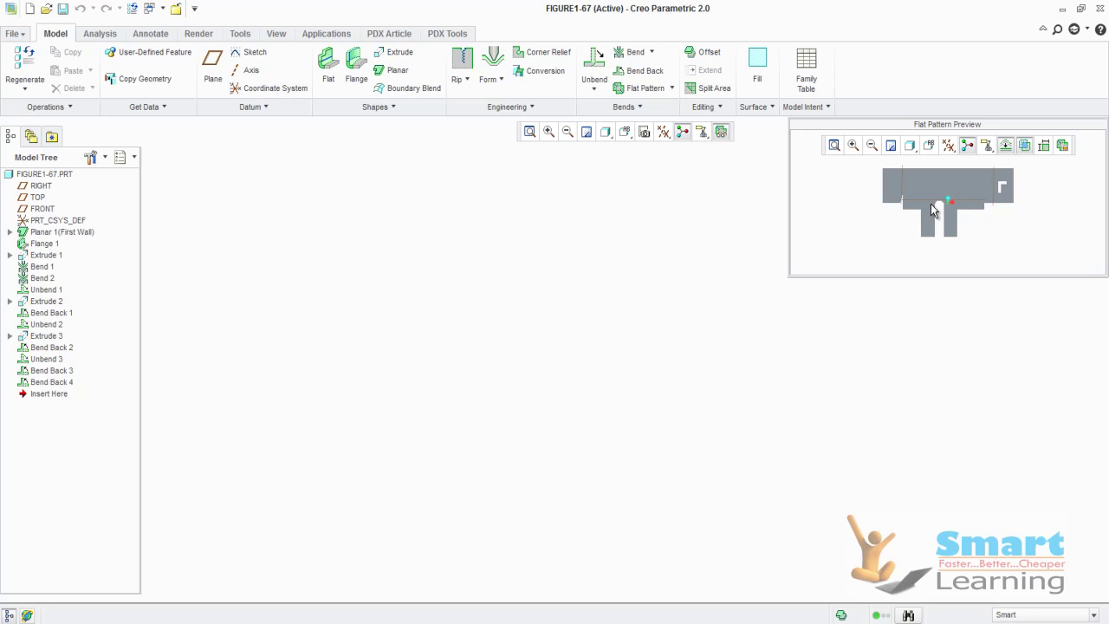
scroll(942, 190, "down", 2)
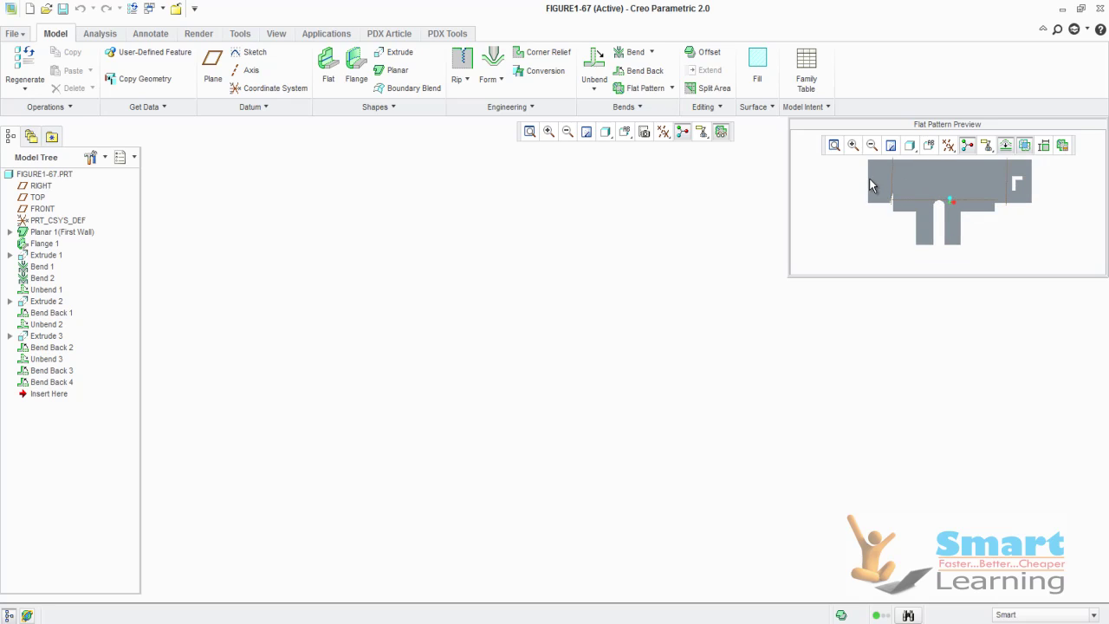
left_click(1042, 145)
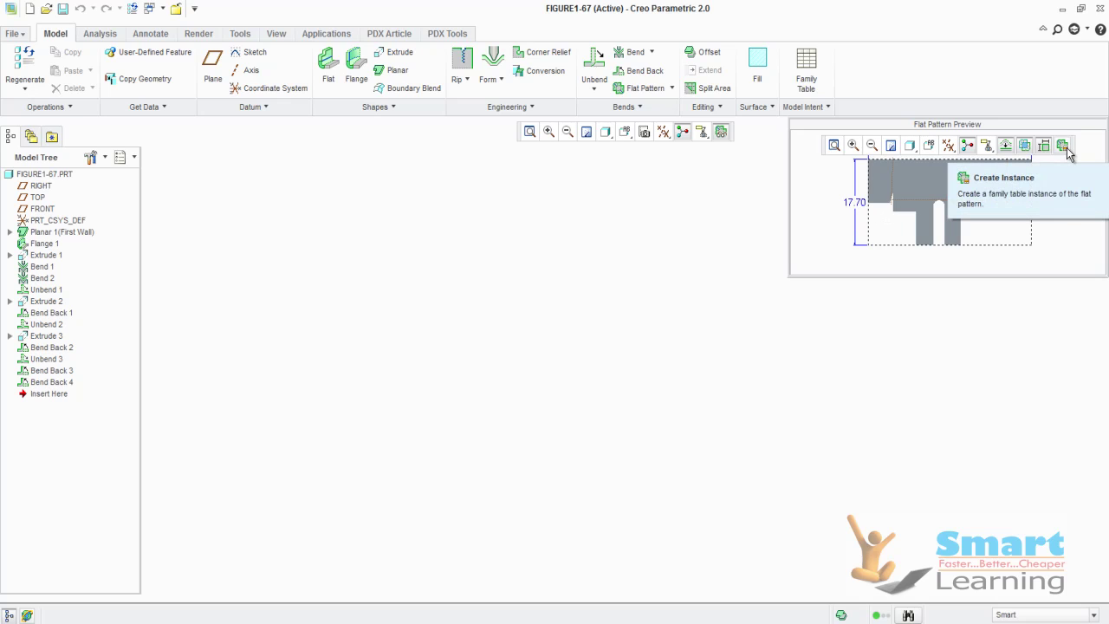
left_click(1065, 148)
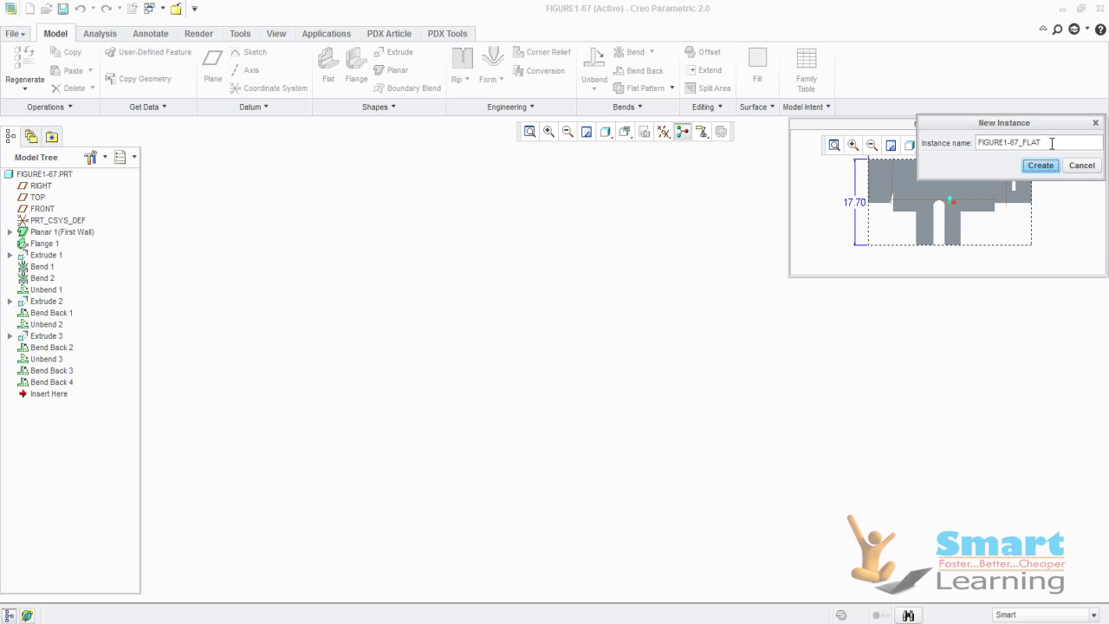
left_click(1080, 165)
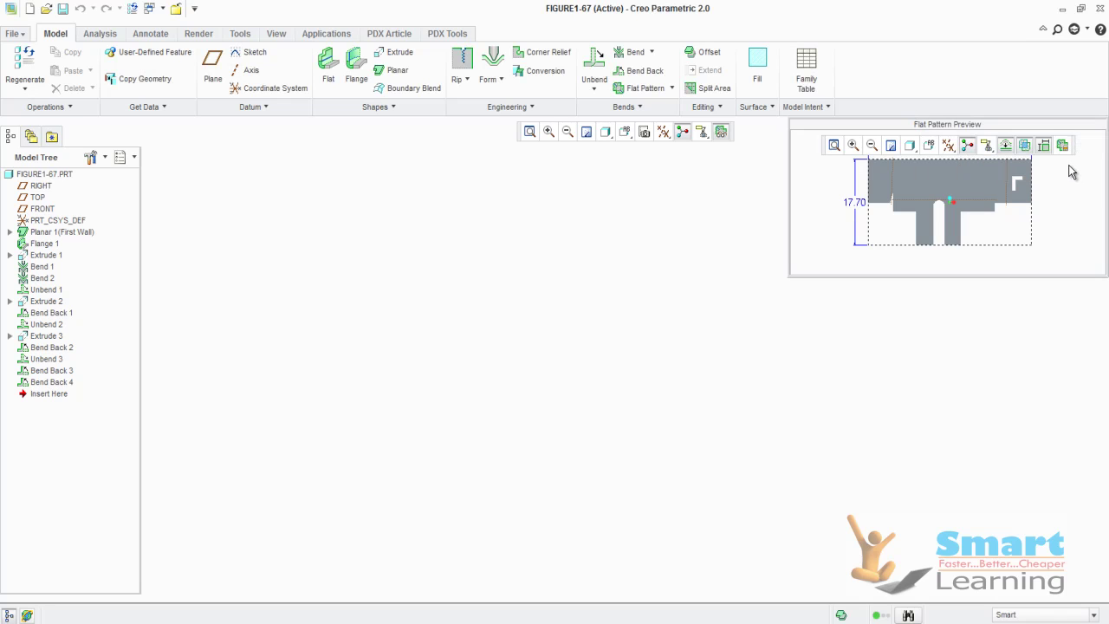
left_click(1024, 146)
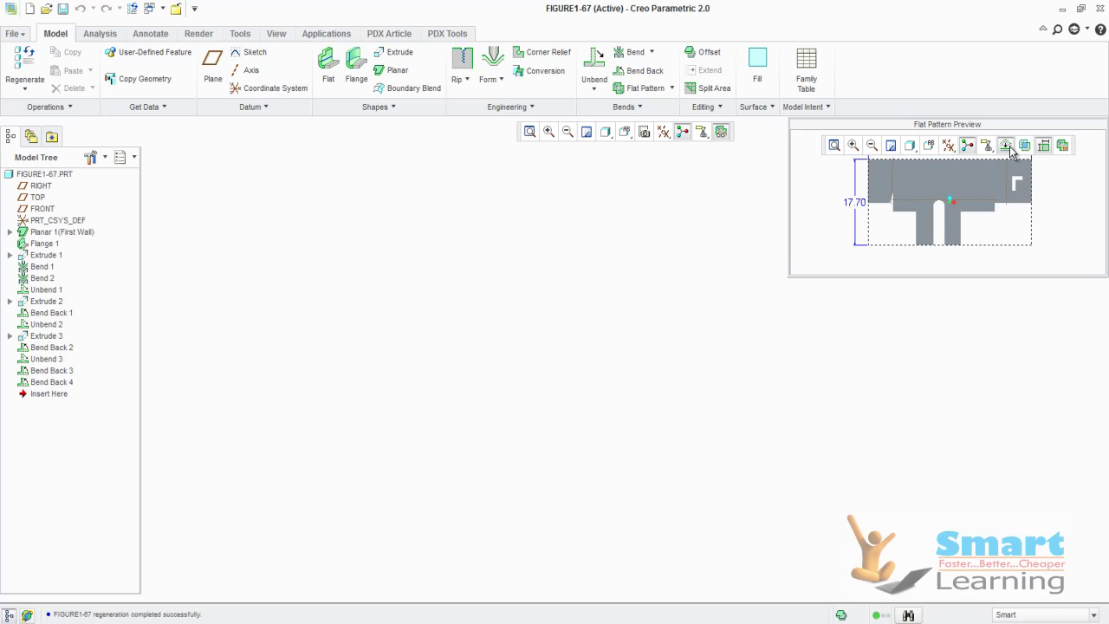
left_click(1008, 146)
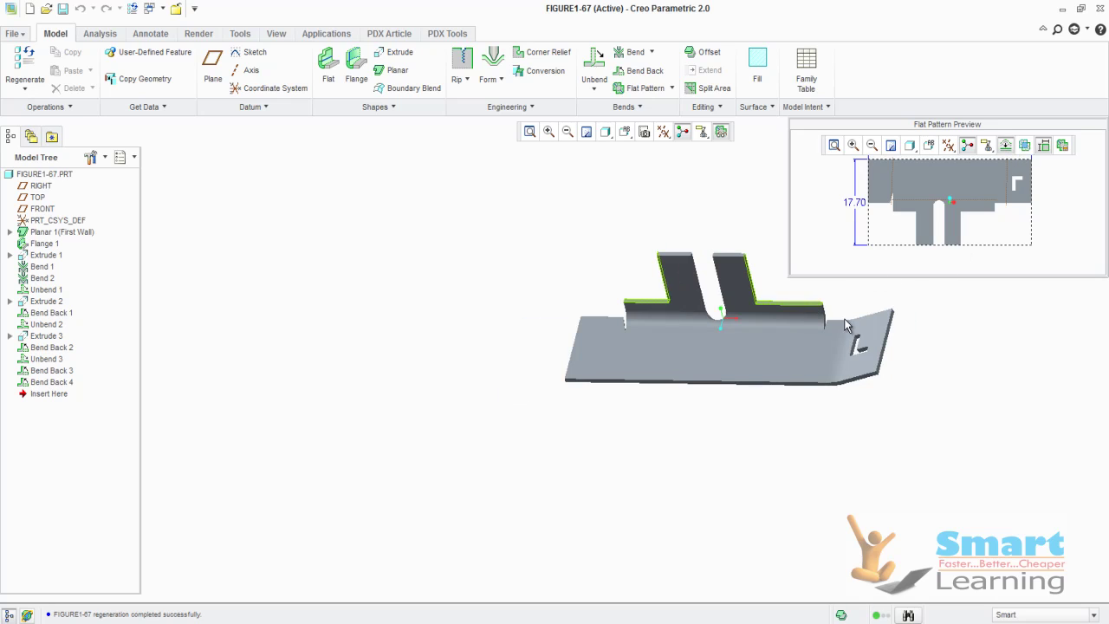
left_click(759, 348)
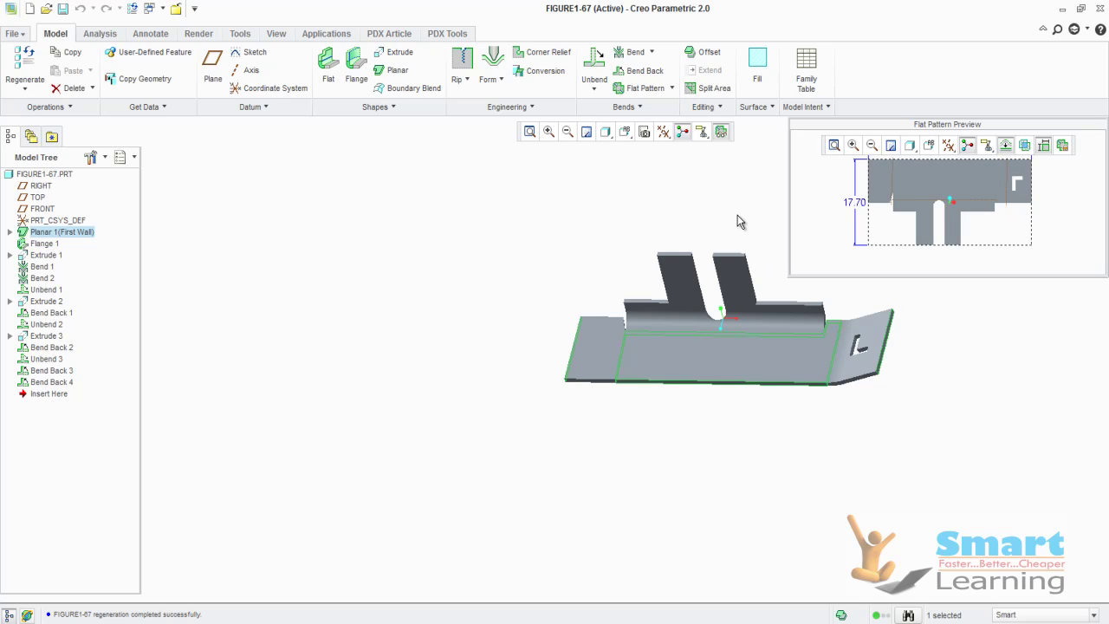
left_click(675, 238)
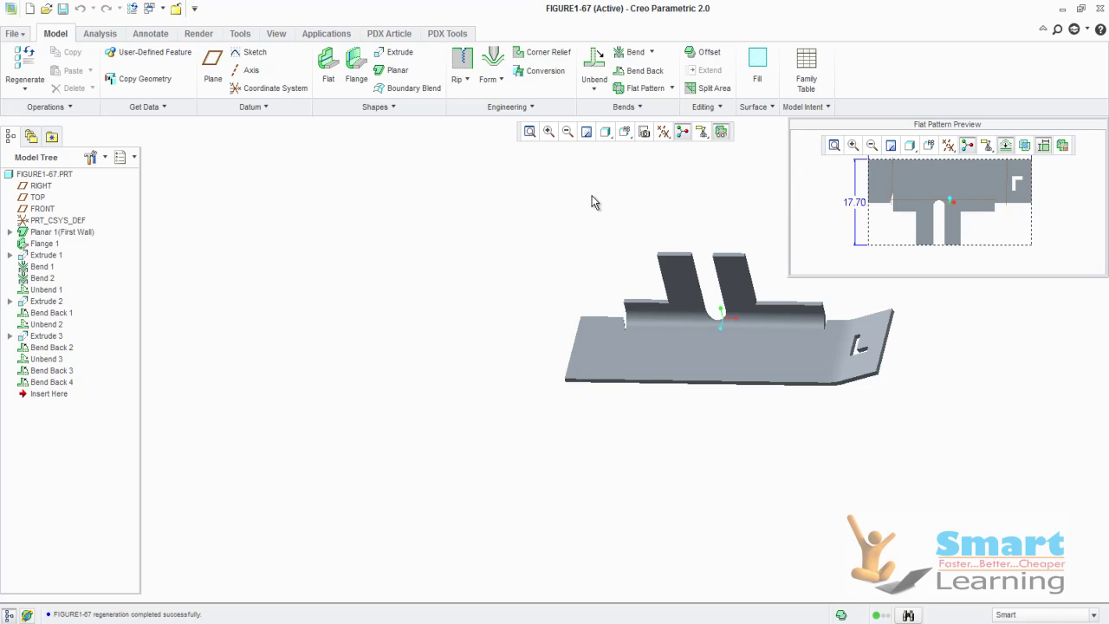
Step: Add a Flat Pattern feature to the whole part and inspect the flattened geometry
left_click(641, 88)
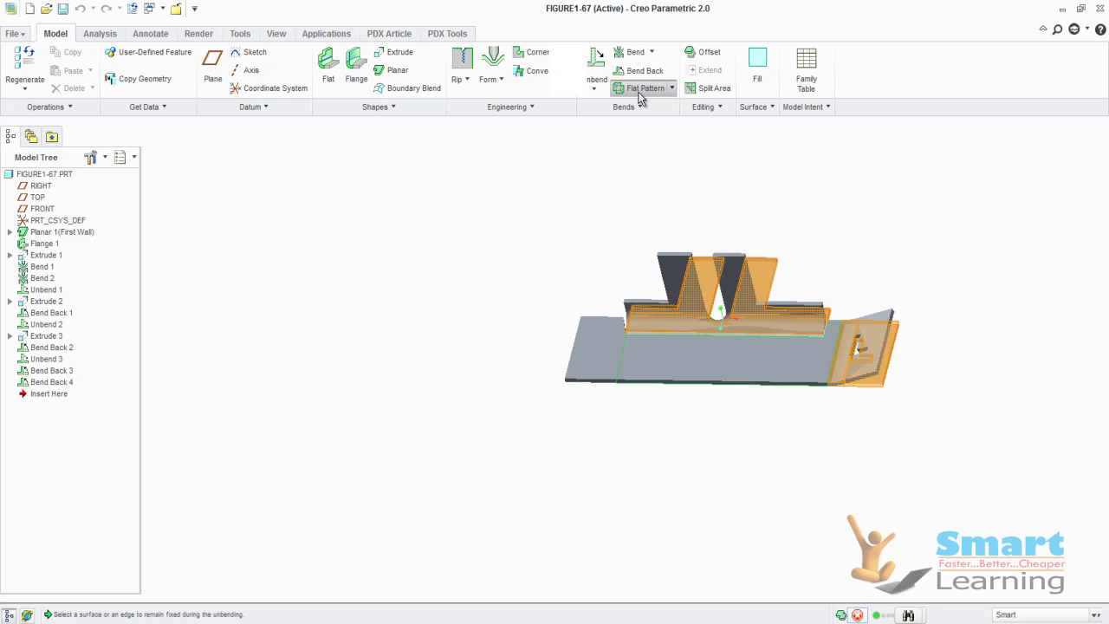
middle_click(866, 242)
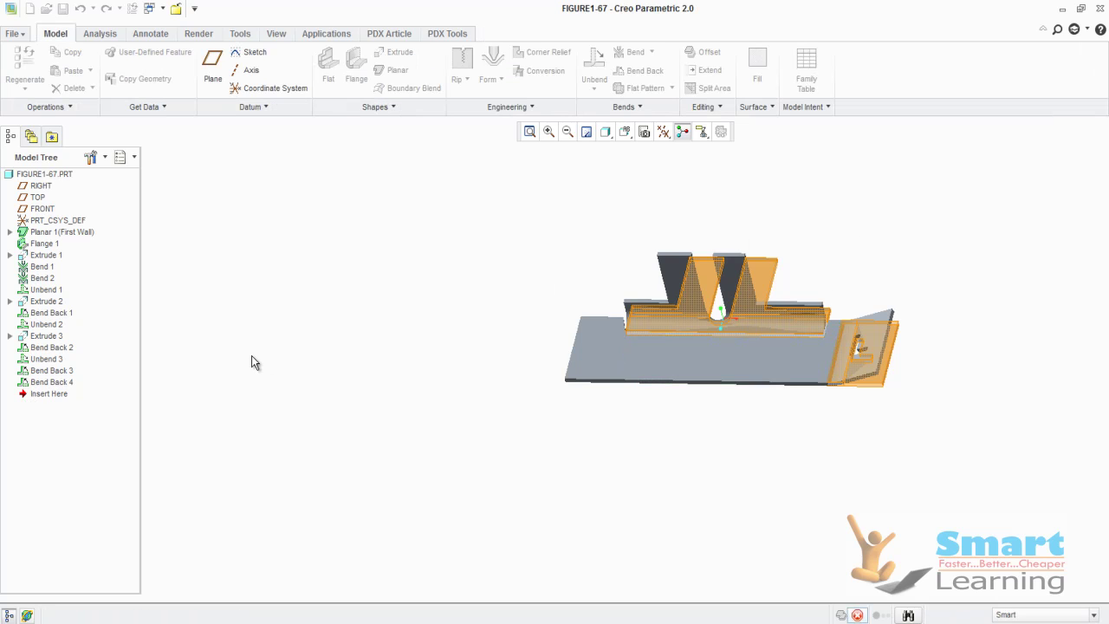
mouse_move(438, 356)
middle_mouse_down()
mouse_move(433, 413)
mouse_move(440, 386)
mouse_move(458, 376)
mouse_move(861, 297)
mouse_move(767, 317)
mouse_move(782, 260)
mouse_move(774, 285)
middle_mouse_up()
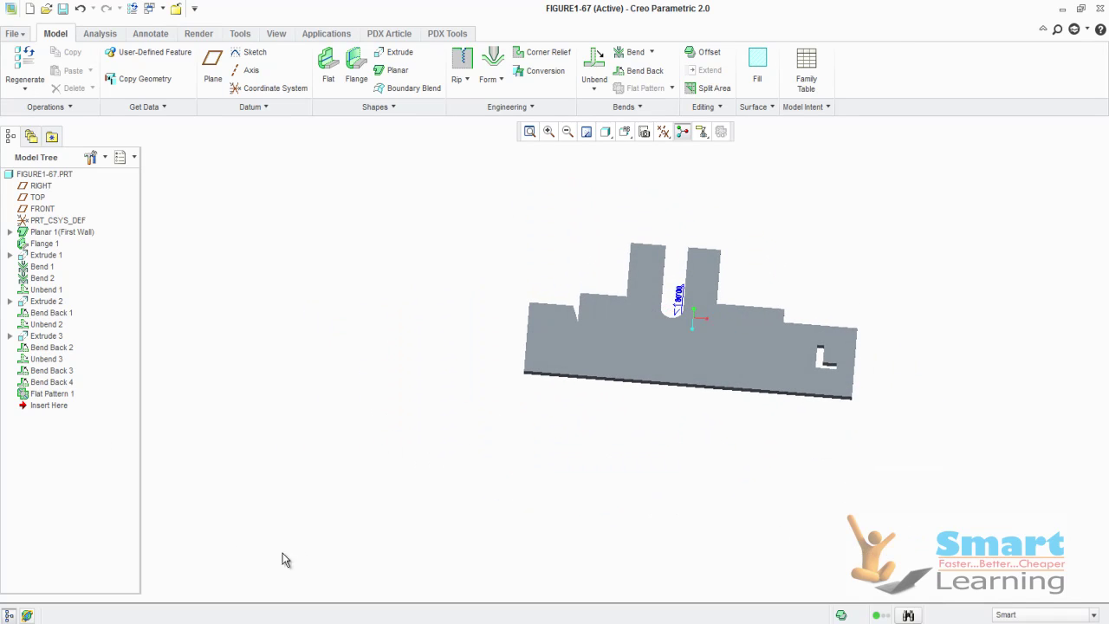